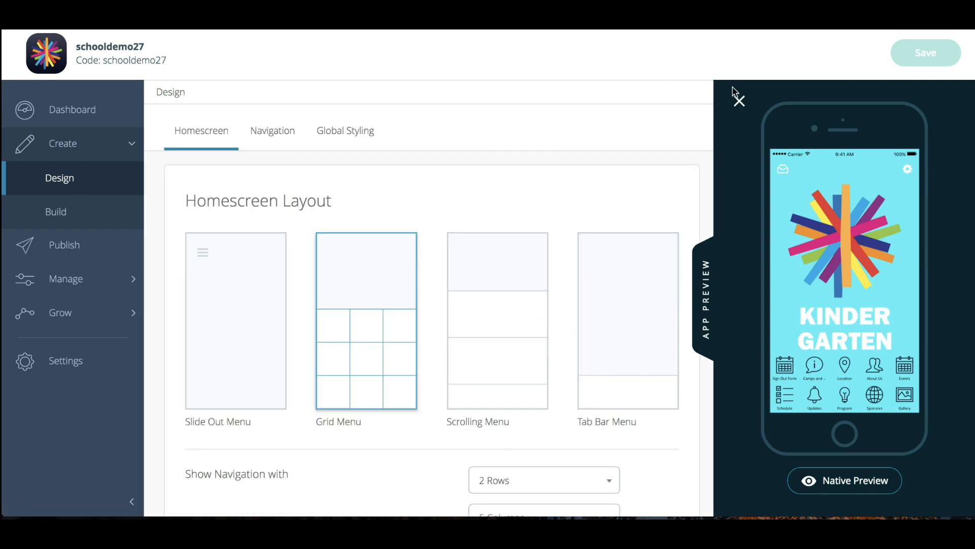
# Choose the Slide Out Menu homescreen layout and expand its additional options
pyautogui.click(739, 100)
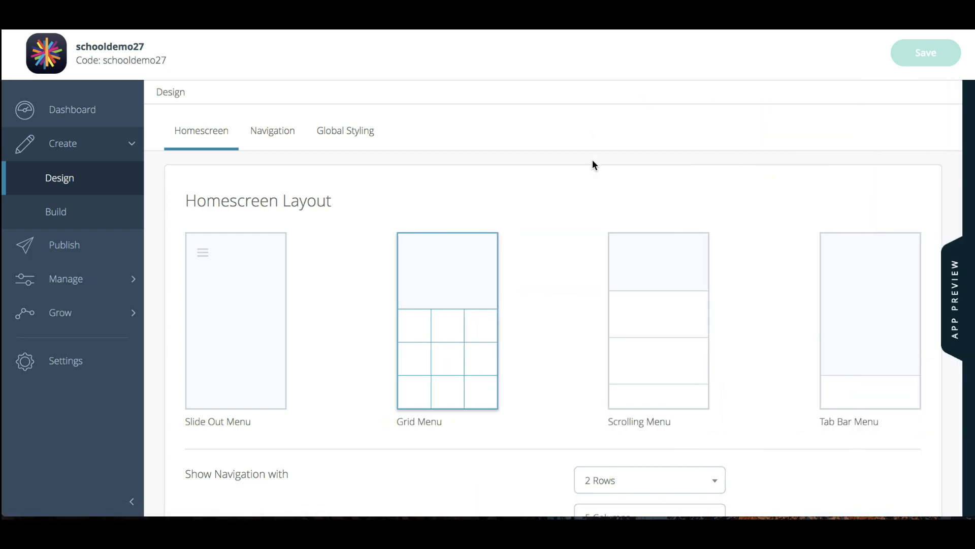
pyautogui.scroll(-1, 593, 160)
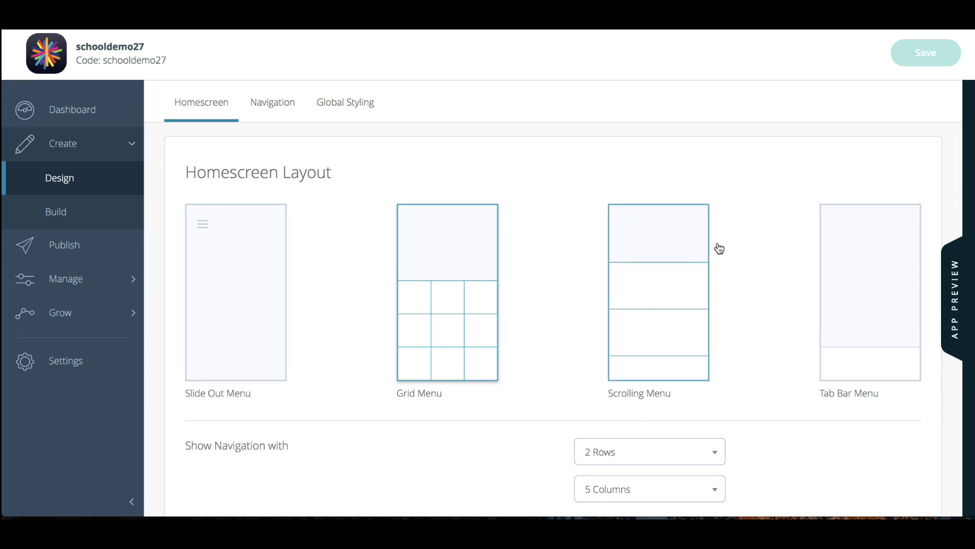
pyautogui.click(271, 261)
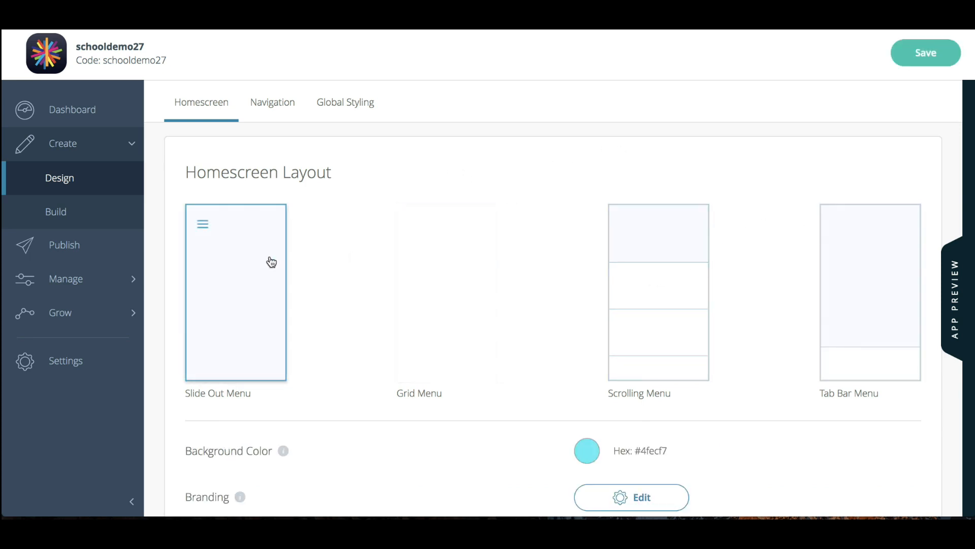
pyautogui.scroll(-4, 272, 261)
pyautogui.click(538, 472)
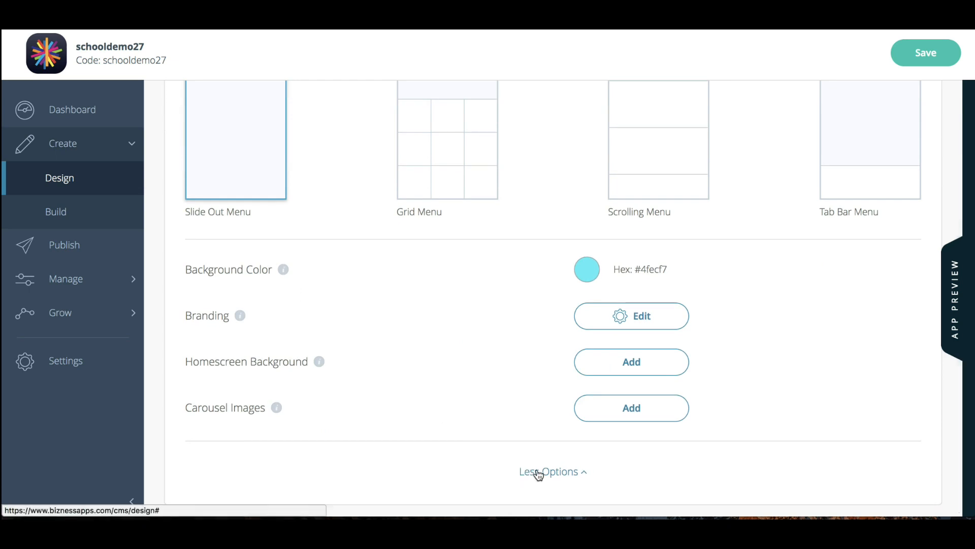
pyautogui.scroll(2, 499, 379)
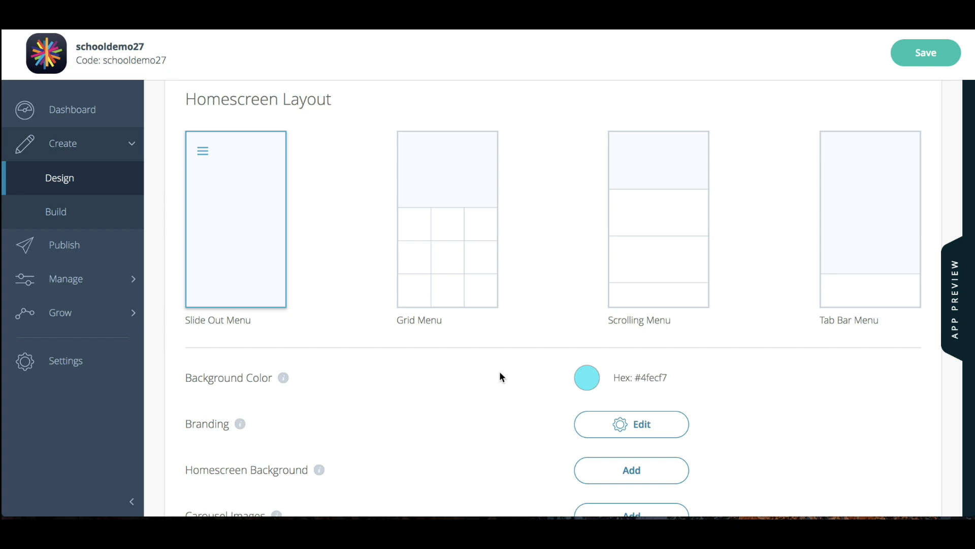
pyautogui.scroll(-1, 499, 376)
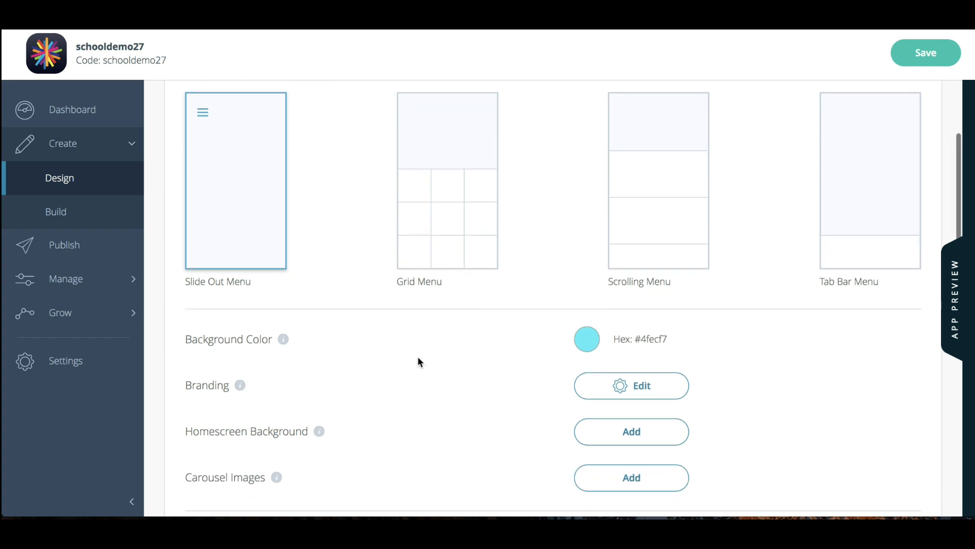
pyautogui.scroll(-2, 419, 385)
pyautogui.scroll(1, 420, 385)
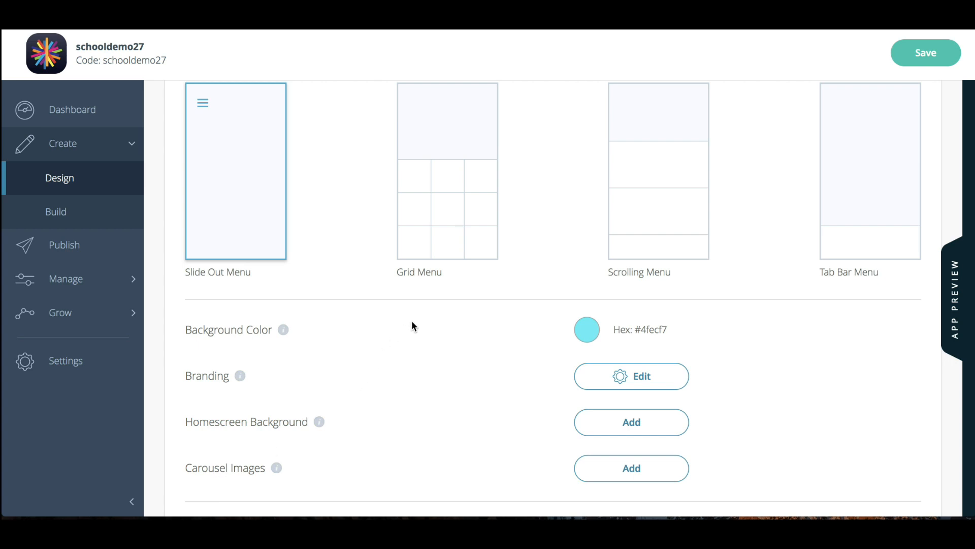
# Shrink the branding logo to about half its size, center it in the upper part of the homescreen, and save the design
pyautogui.click(955, 289)
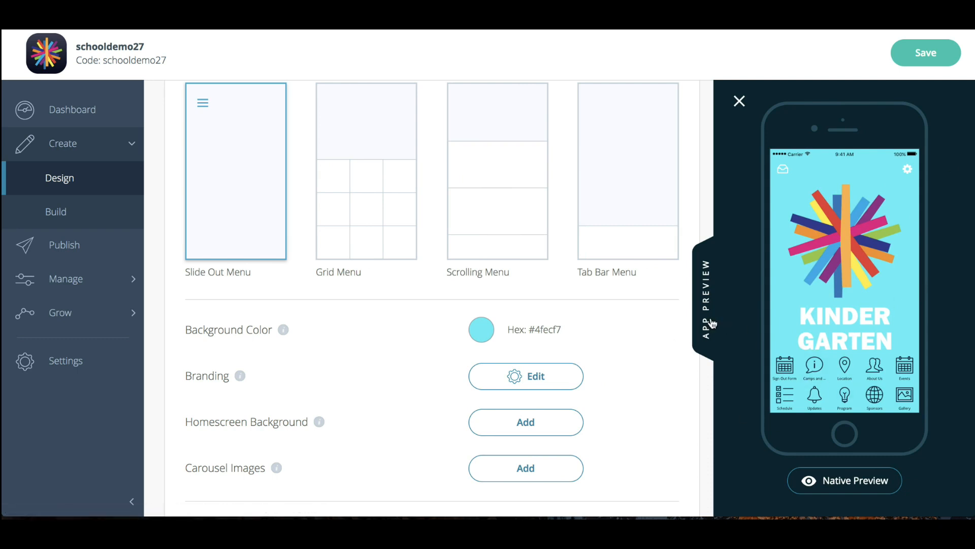
pyautogui.click(550, 389)
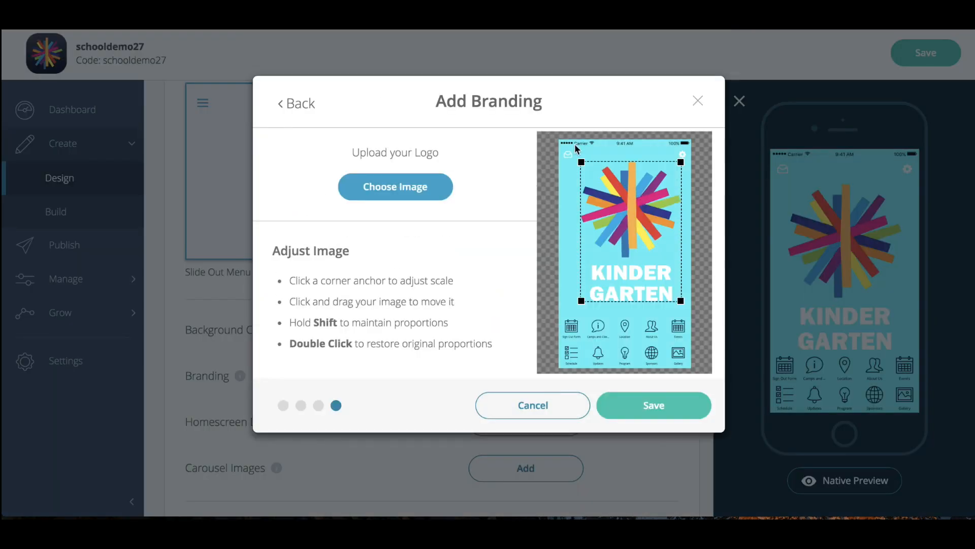
pyautogui.moveTo(581, 162); pyautogui.dragTo(629, 227)
pyautogui.moveTo(670, 261); pyautogui.dragTo(637, 205)
pyautogui.click(697, 414)
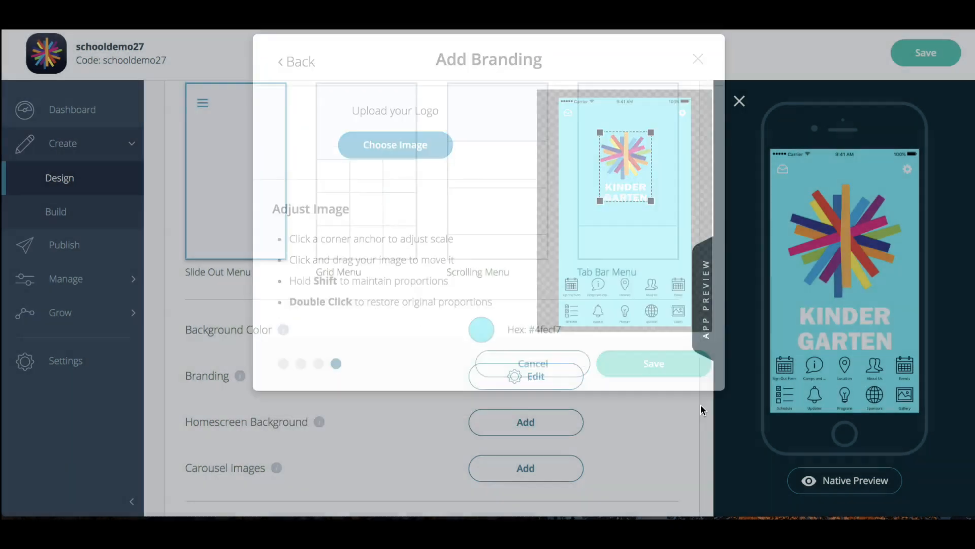
pyautogui.click(931, 54)
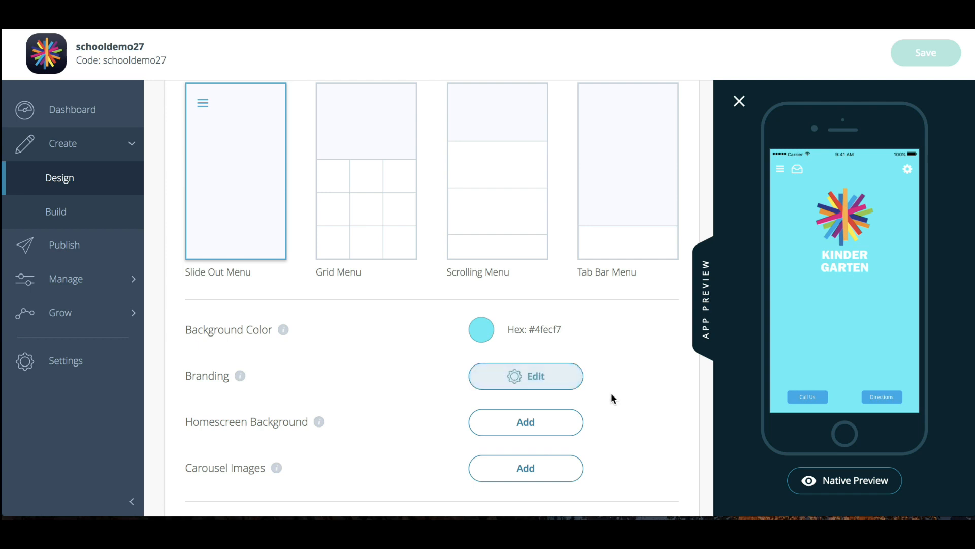
# Set the dark blurred photo from the uploaded images as the phone homescreen background
pyautogui.click(570, 428)
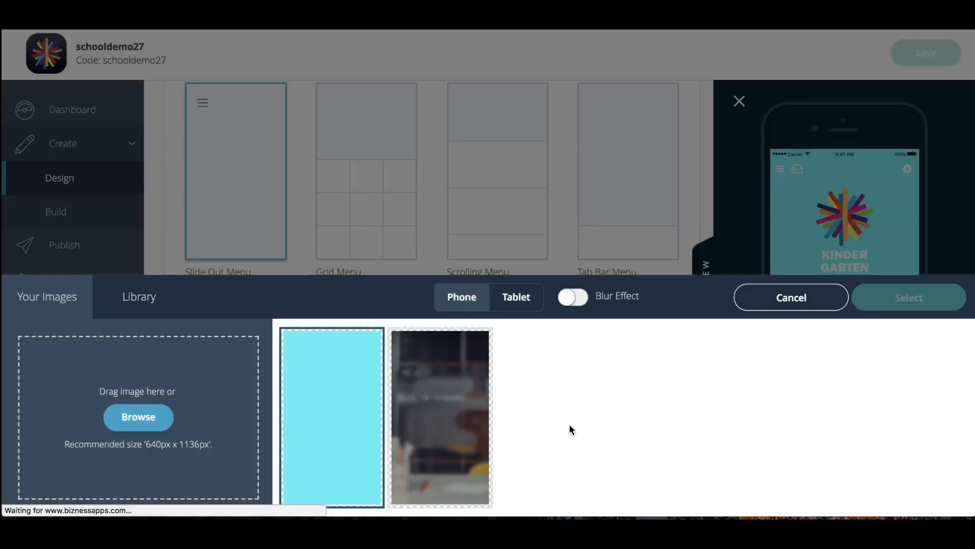
pyautogui.click(470, 401)
pyautogui.click(921, 307)
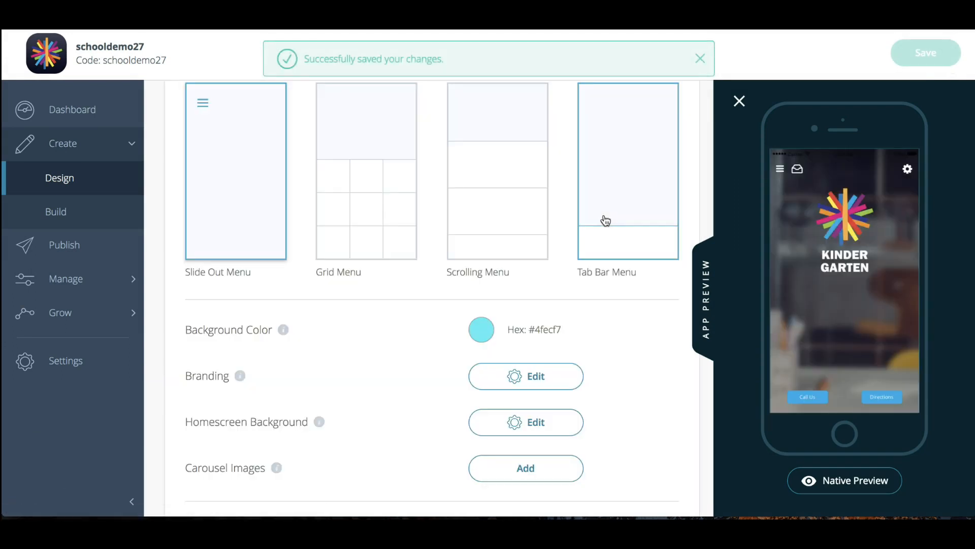
pyautogui.click(569, 422)
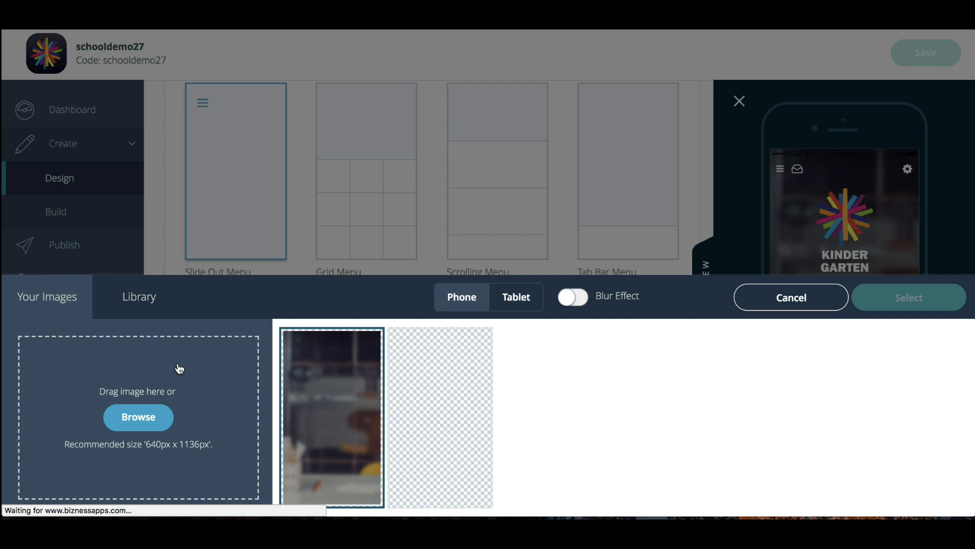
pyautogui.click(831, 295)
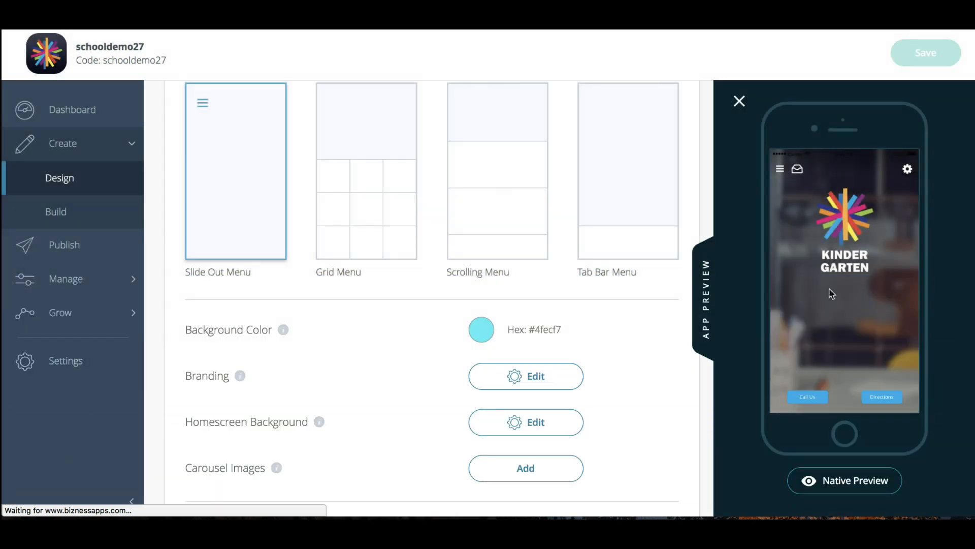
# Assign the blurred photo to carousel slot 1 and set the image transition to Parallax
pyautogui.scroll(-1, 651, 399)
pyautogui.click(561, 448)
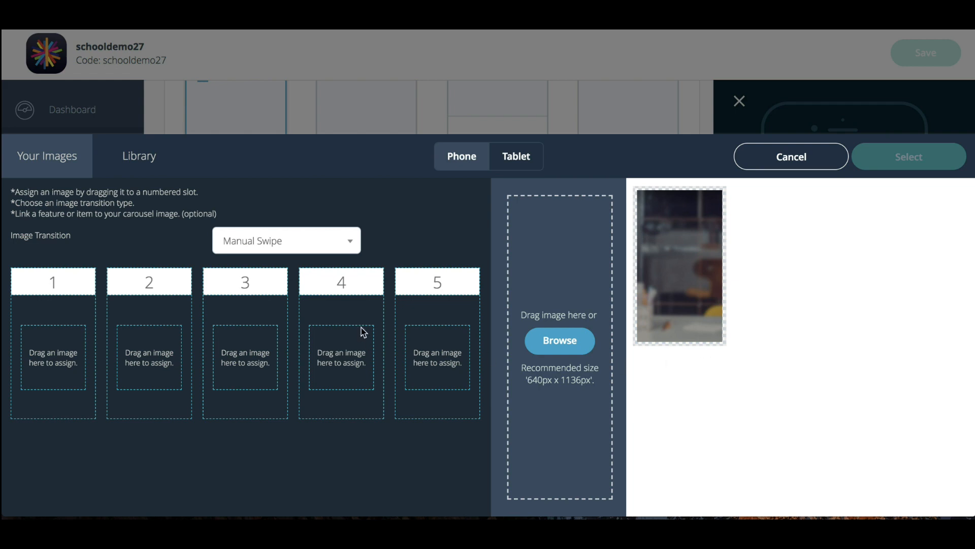
pyautogui.moveTo(680, 282); pyautogui.dragTo(58, 364)
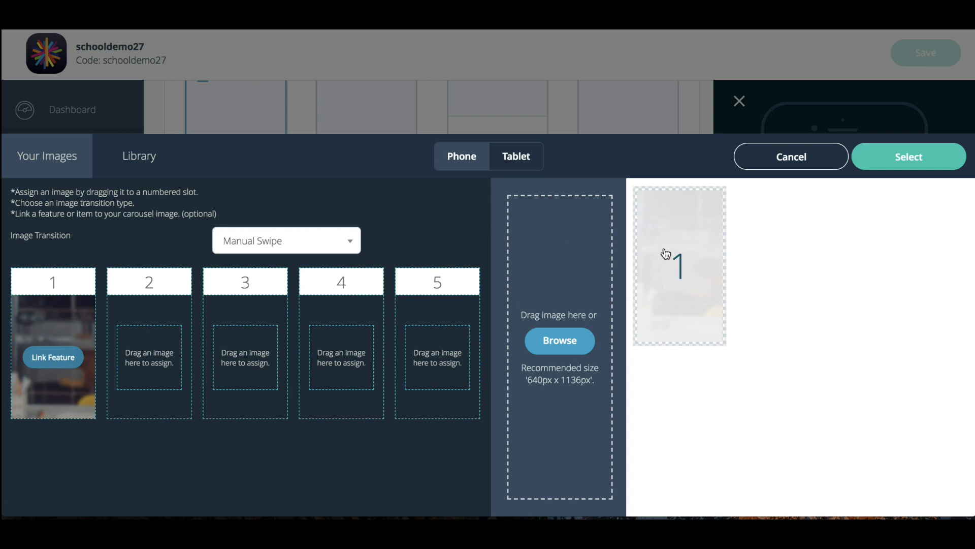
pyautogui.moveTo(693, 251)
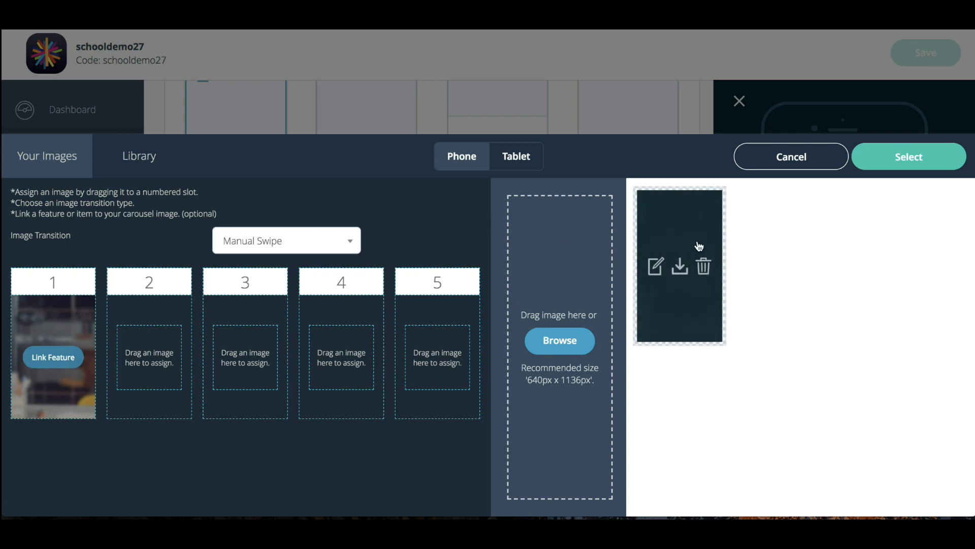
pyautogui.click(335, 238)
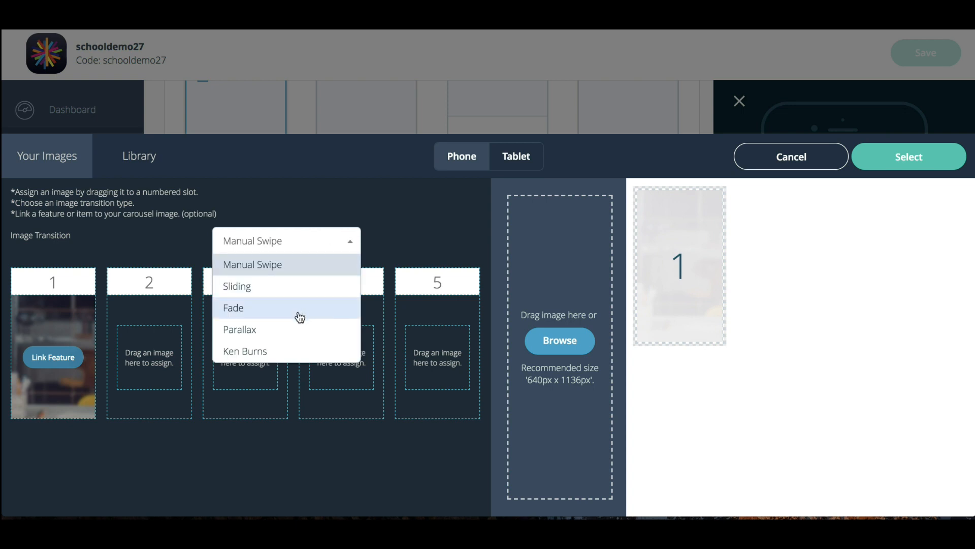
pyautogui.click(274, 330)
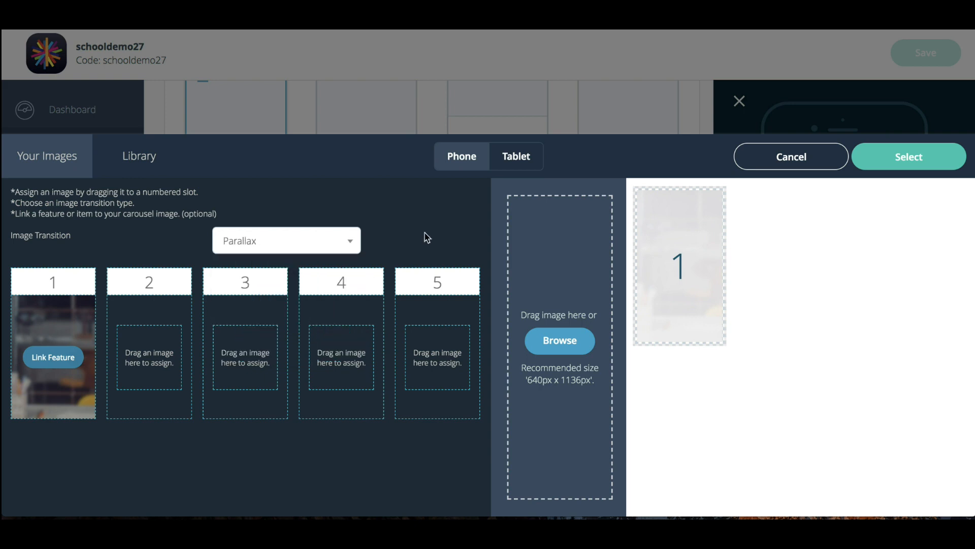
# Link carousel image 1 to the Events item The Kids Race & Family Relay and save the design
pyautogui.click(71, 359)
pyautogui.click(310, 282)
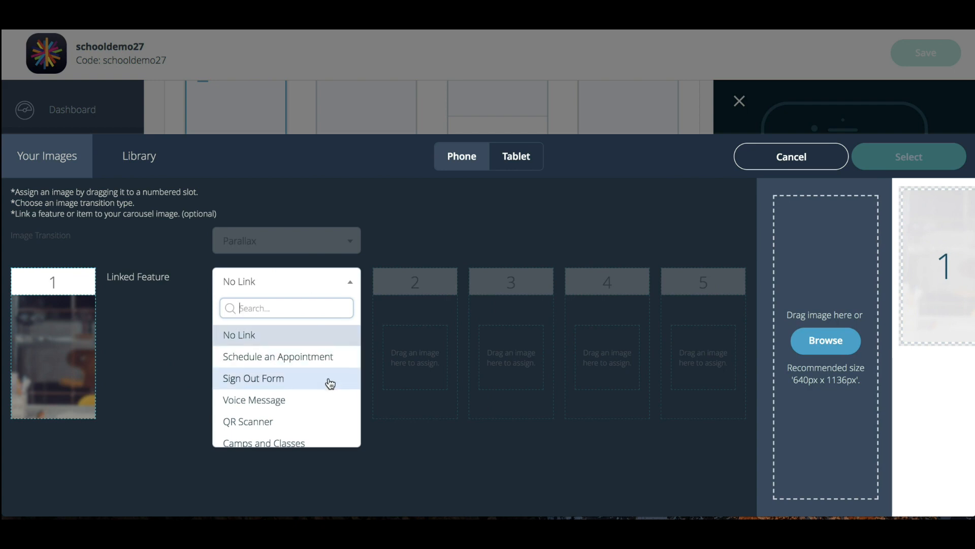
pyautogui.scroll(-5, 330, 383)
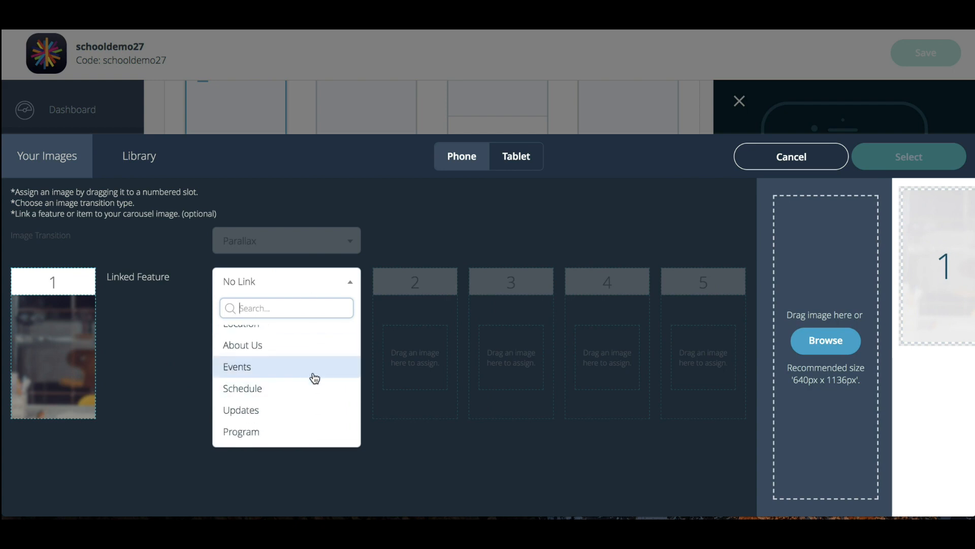
pyautogui.click(306, 370)
pyautogui.click(330, 323)
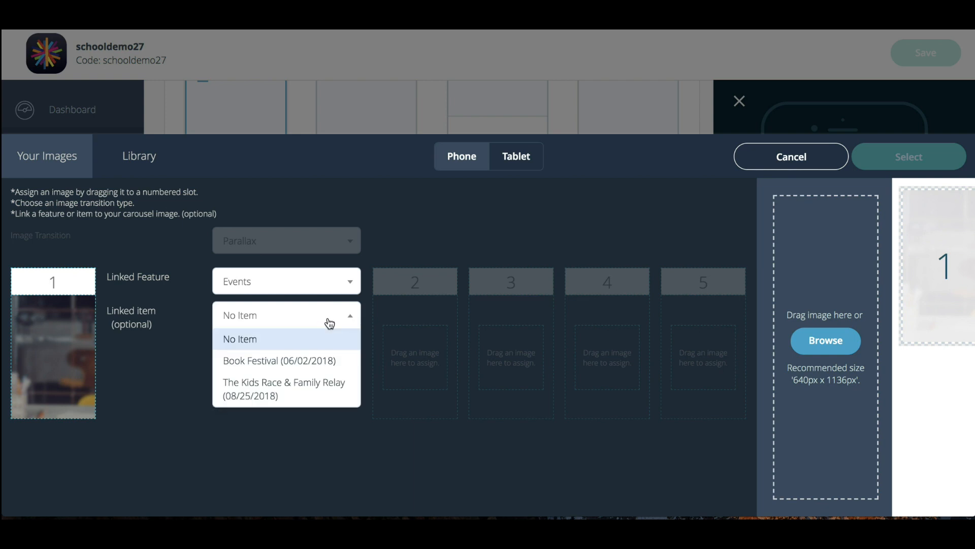
pyautogui.click(313, 399)
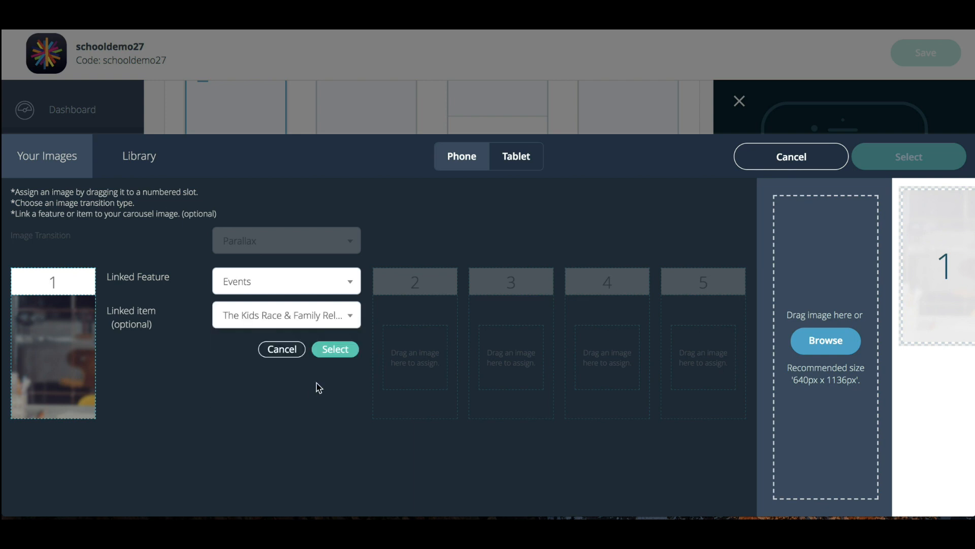
pyautogui.click(335, 349)
pyautogui.click(909, 156)
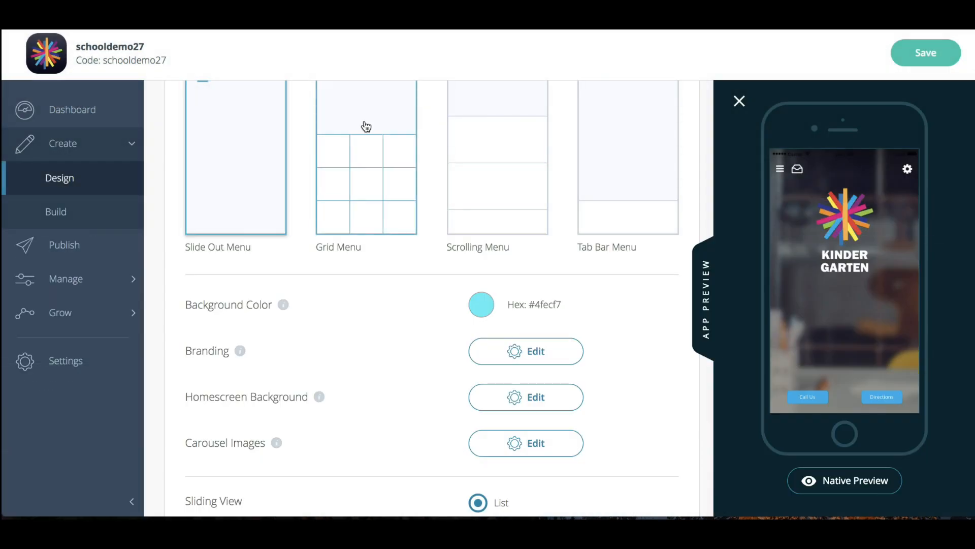
pyautogui.click(925, 53)
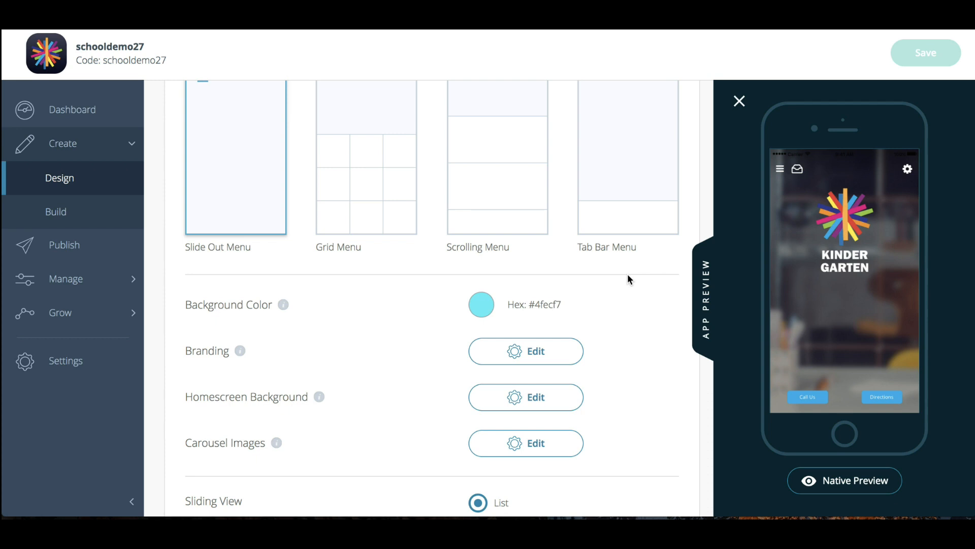
# Test the carousel image's event link in the app preview and go back to the Events list
pyautogui.click(836, 290)
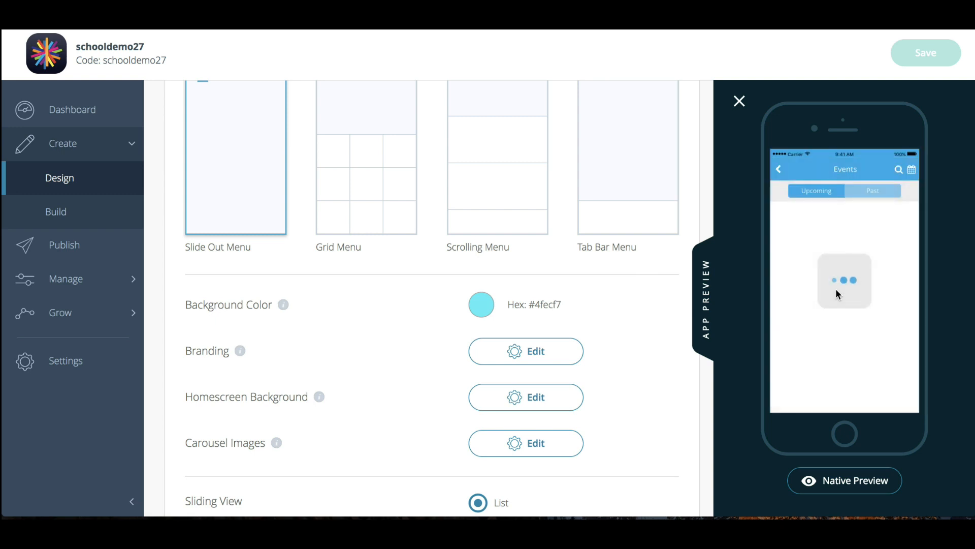
pyautogui.click(836, 289)
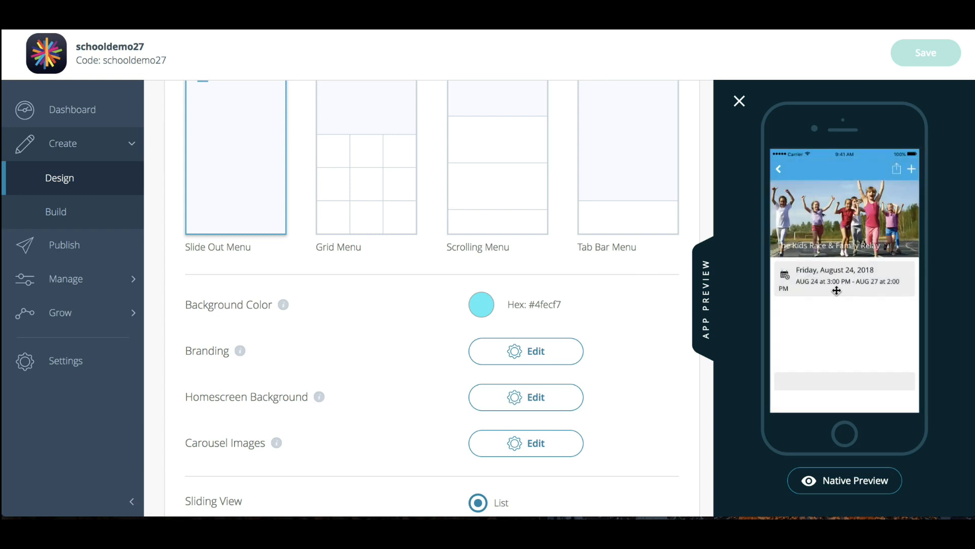
pyautogui.click(778, 169)
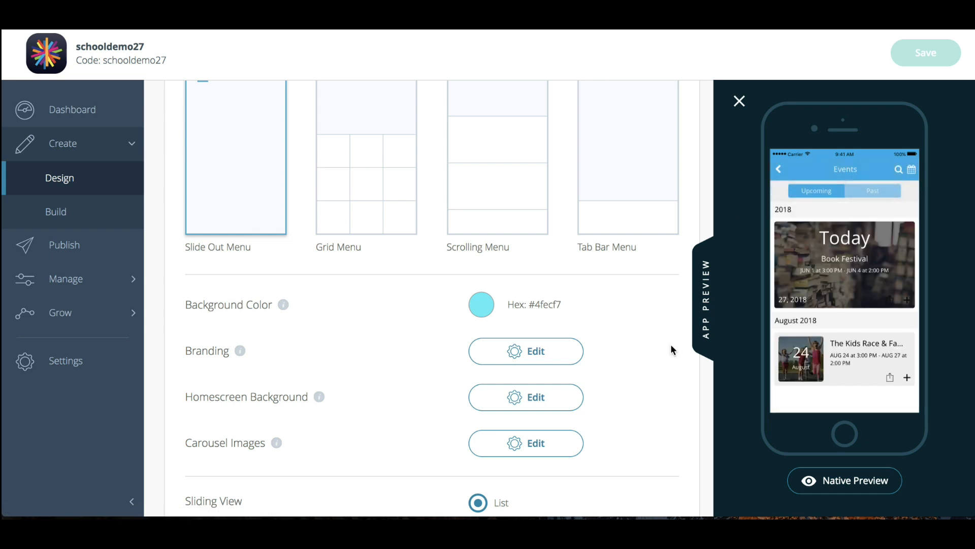
# Review the remaining Slide Out Menu settings down to the desktop home button text and collapse the additional options
pyautogui.scroll(-7, 671, 344)
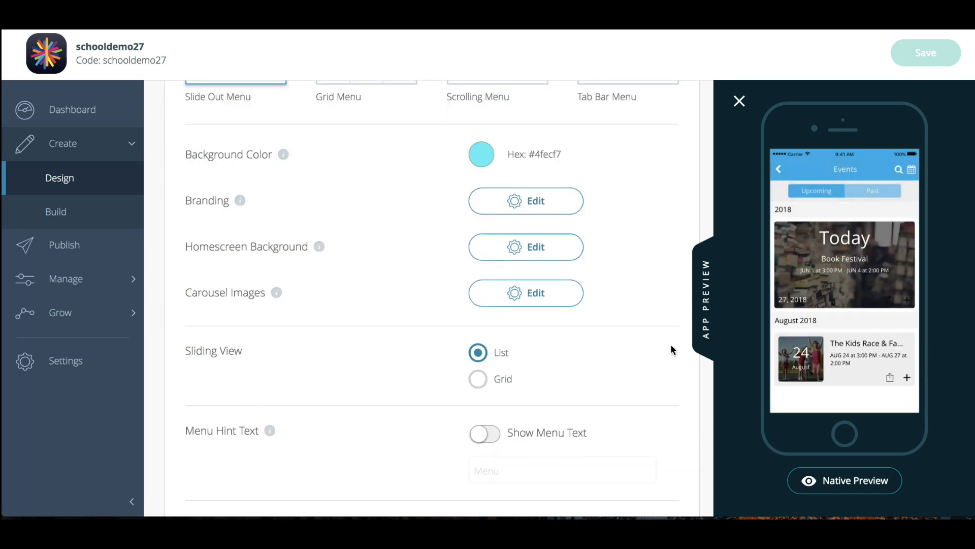
pyautogui.scroll(-4, 634, 366)
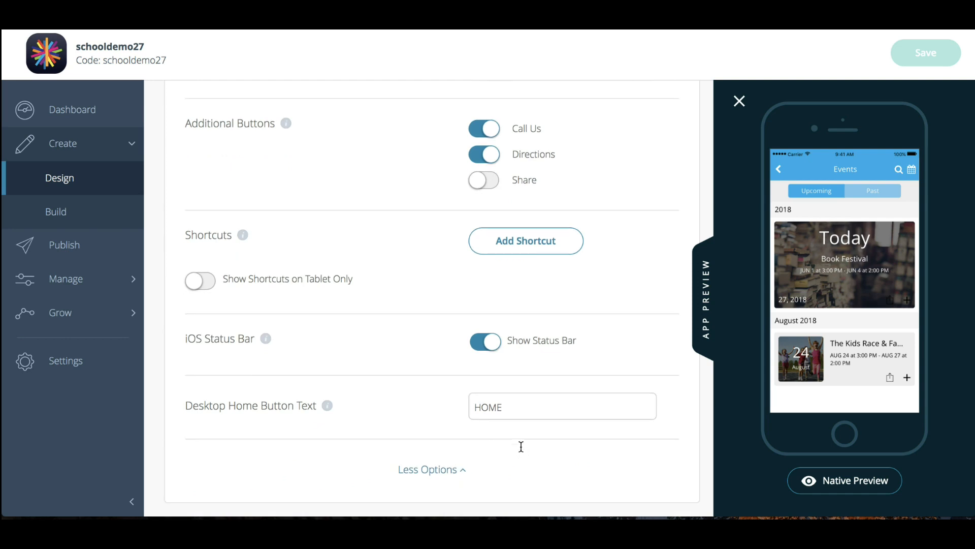
pyautogui.click(438, 471)
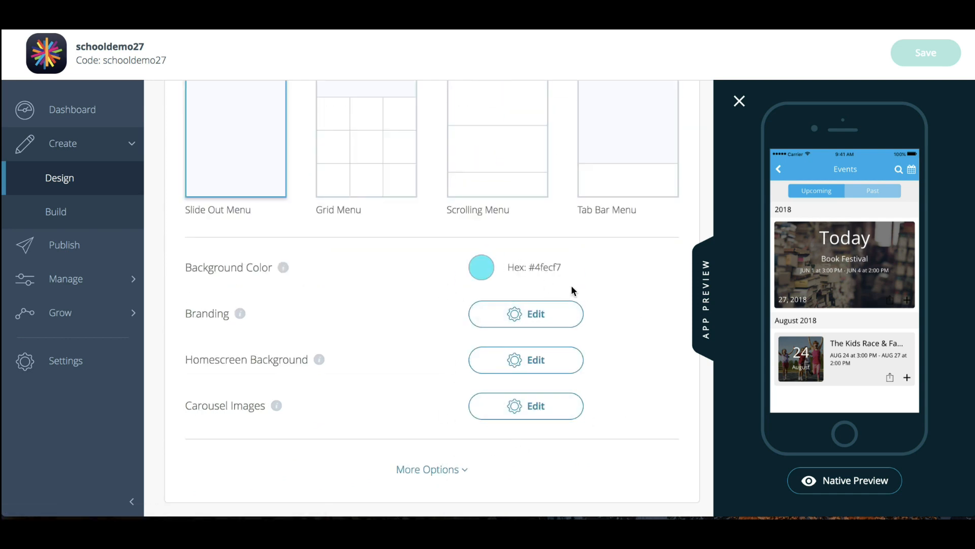
# Switch the homescreen layout to Grid Menu and check its navigation rows and columns settings
pyautogui.scroll(3, 571, 291)
pyautogui.click(381, 269)
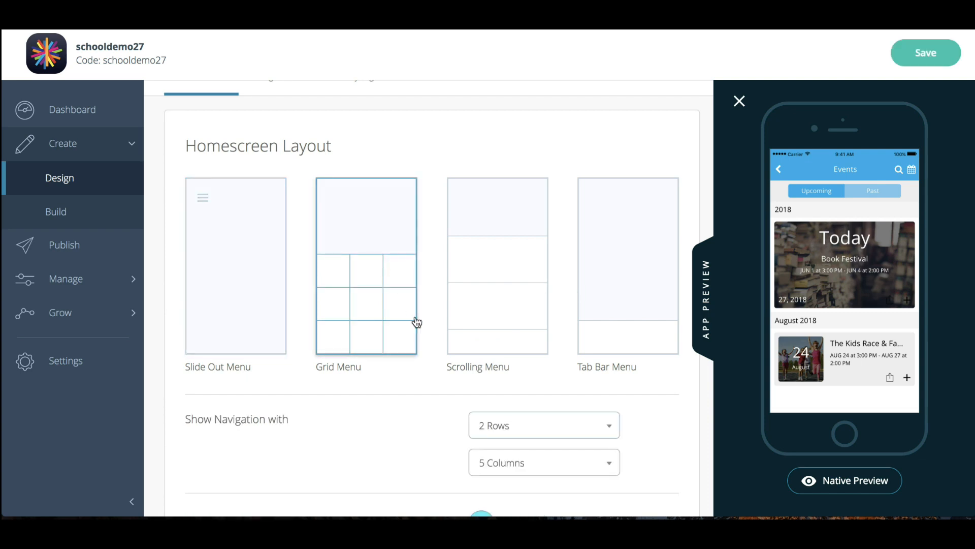
pyautogui.scroll(-3, 417, 323)
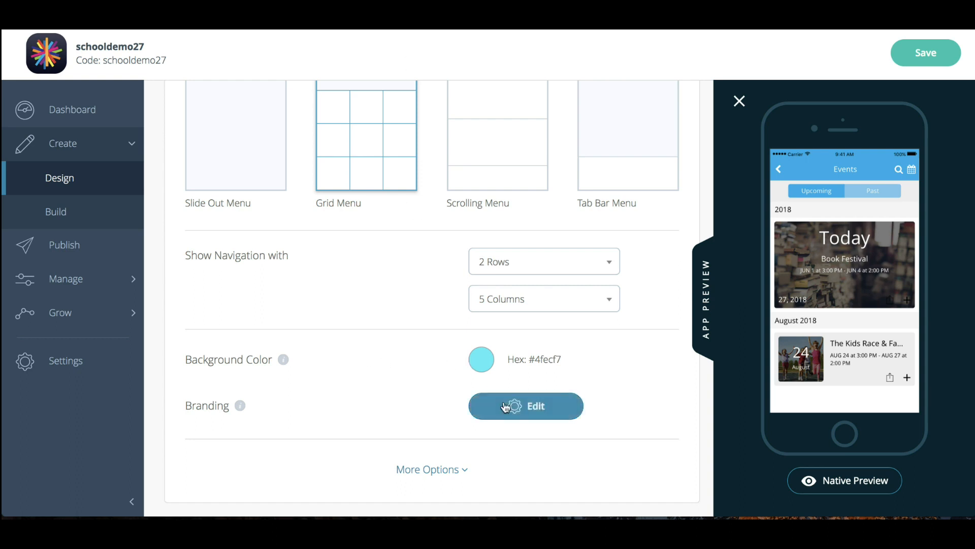
# Switch the homescreen layout to Scrolling Menu and view its menu and navigation button settings
pyautogui.click(497, 163)
pyautogui.scroll(-2, 346, 415)
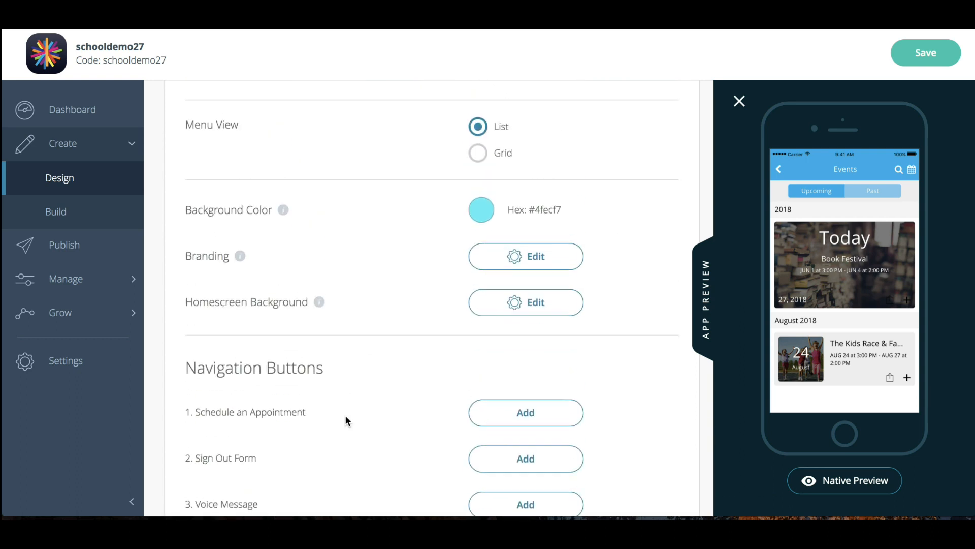
# Review the Scrolling Menu's navigation buttons and check the image picker for Schedule an Appointment, closing it without choosing an image
pyautogui.scroll(1, 346, 418)
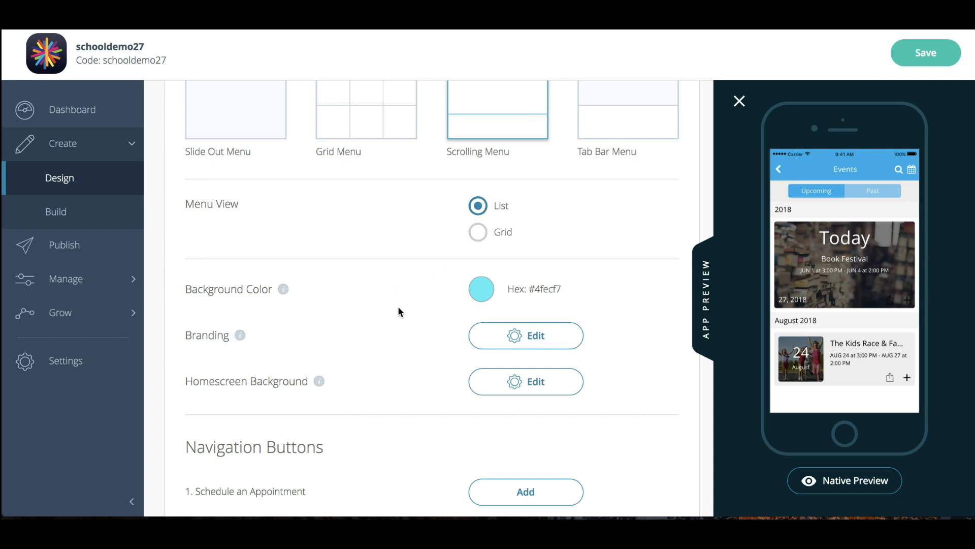
pyautogui.scroll(-2, 399, 307)
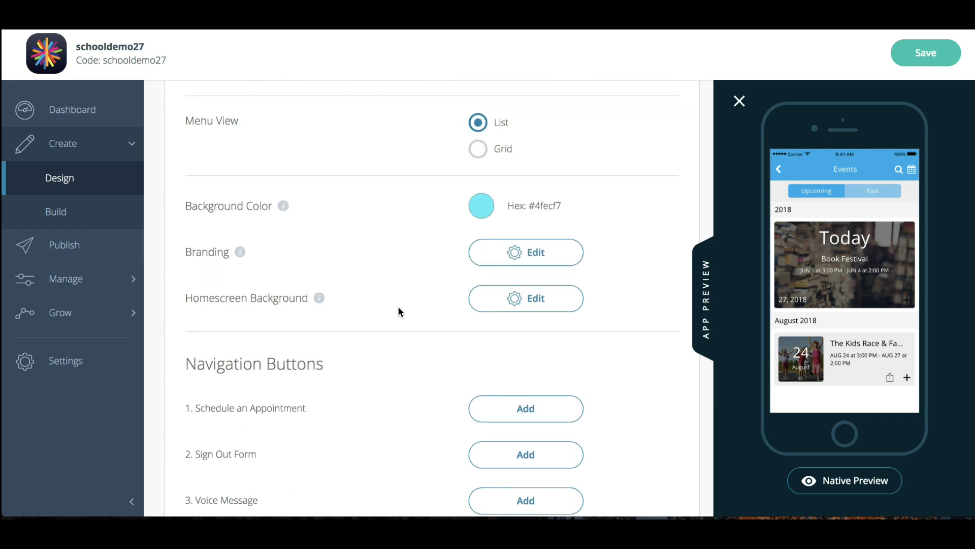
pyautogui.scroll(-3, 399, 311)
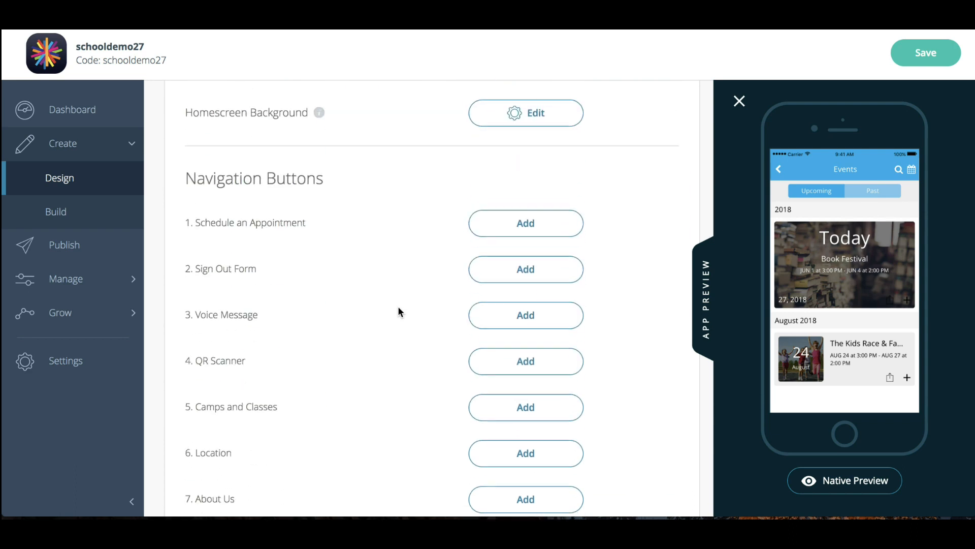
pyautogui.click(515, 222)
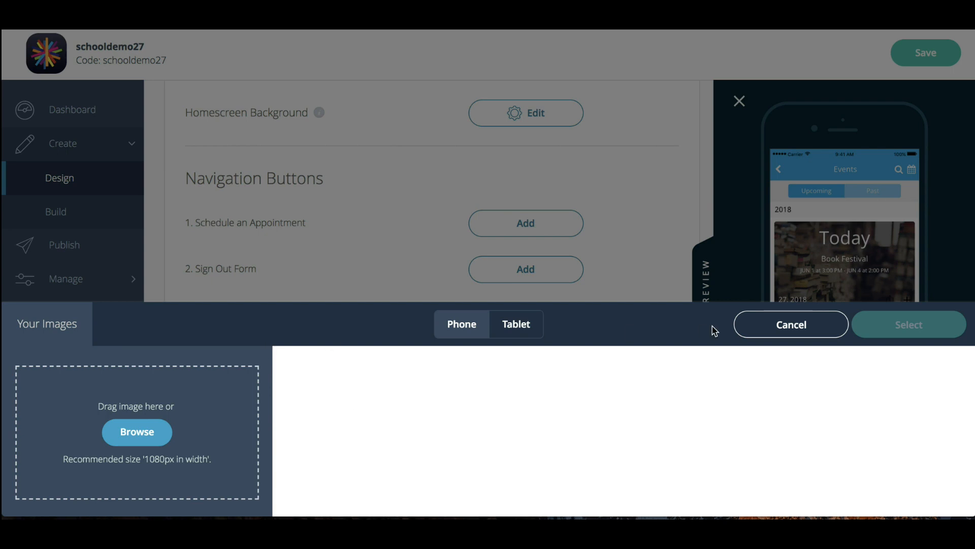
pyautogui.click(765, 331)
pyautogui.scroll(-1, 614, 343)
pyautogui.scroll(5, 615, 342)
pyautogui.scroll(5, 614, 343)
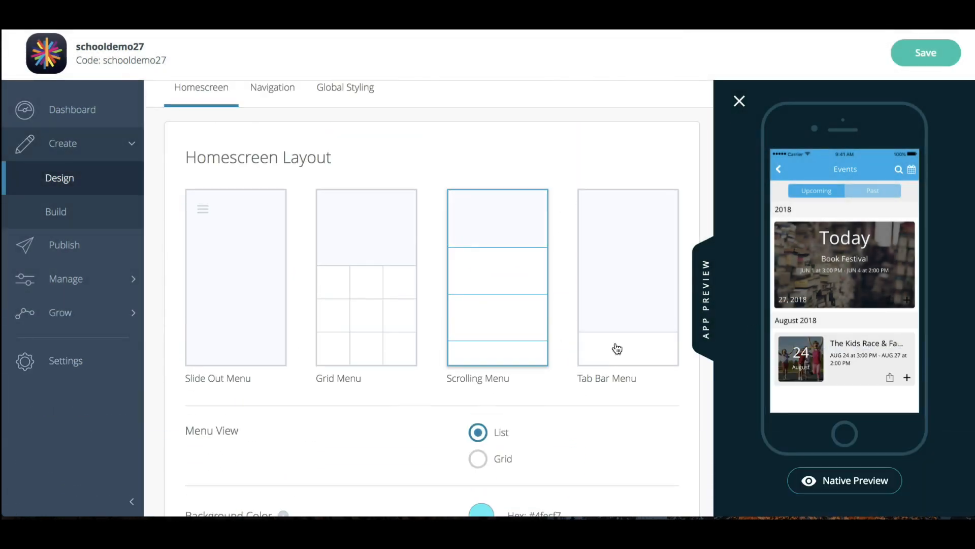
# Switch the homescreen layout to Tab Bar Menu and review its settings, including the additional options
pyautogui.click(623, 302)
pyautogui.scroll(-3, 622, 301)
pyautogui.scroll(-2, 623, 302)
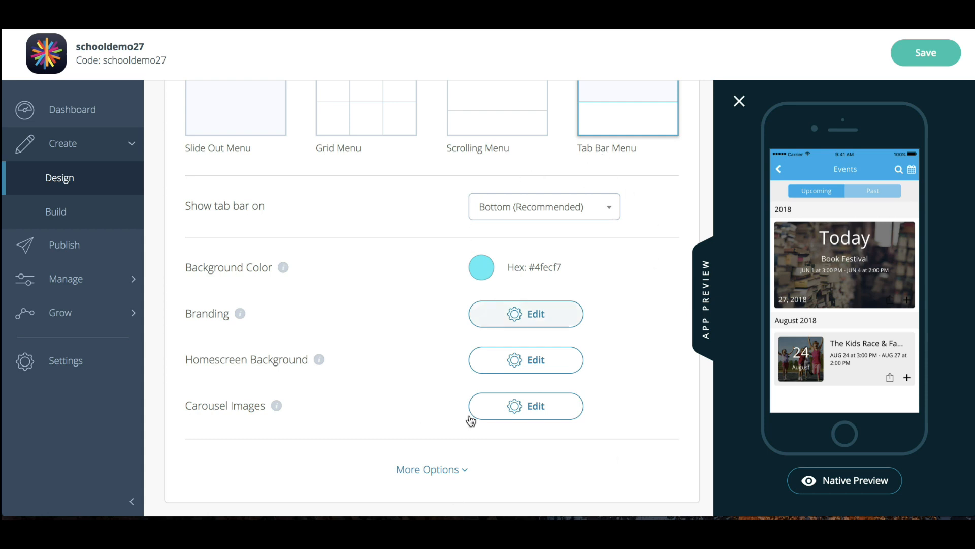
pyautogui.click(440, 469)
pyautogui.scroll(-6, 436, 376)
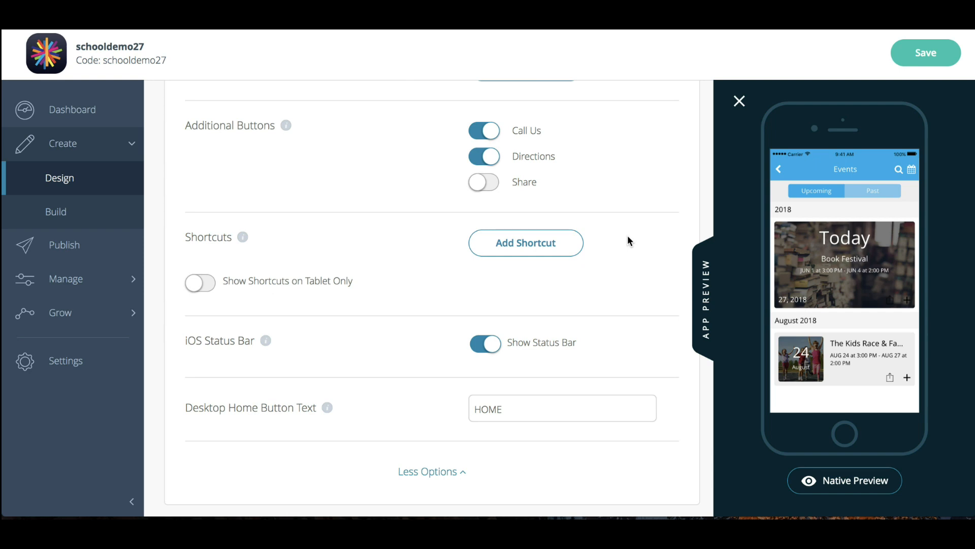
pyautogui.scroll(7, 628, 236)
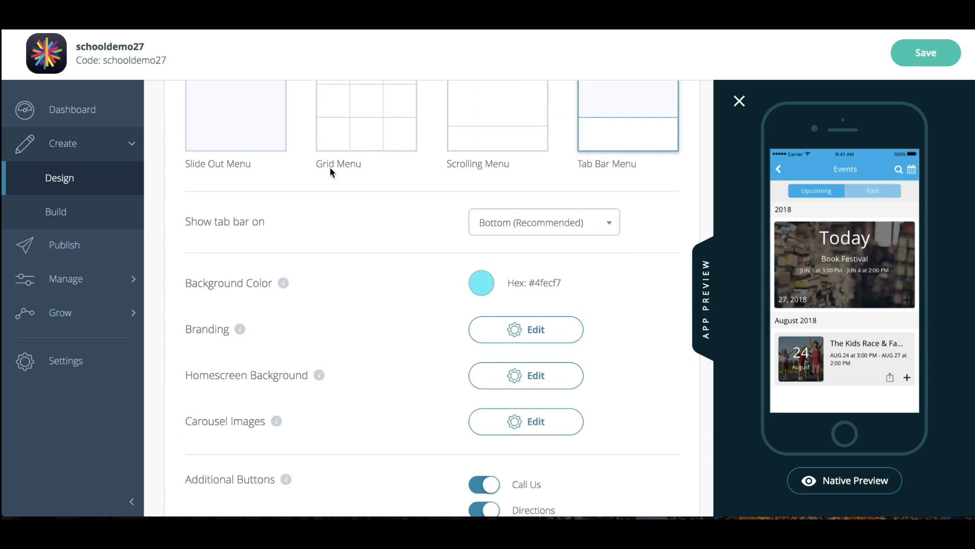
# Switch the homescreen layout to Slide Out Menu and compare its additional options, such as sliding view and menu hint text
pyautogui.click(265, 137)
pyautogui.click(409, 465)
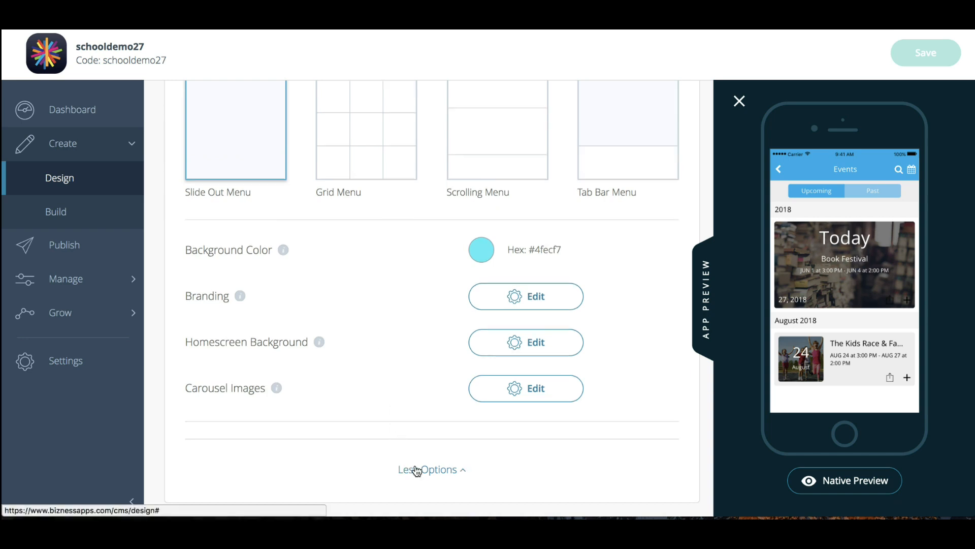
pyautogui.scroll(-6, 432, 326)
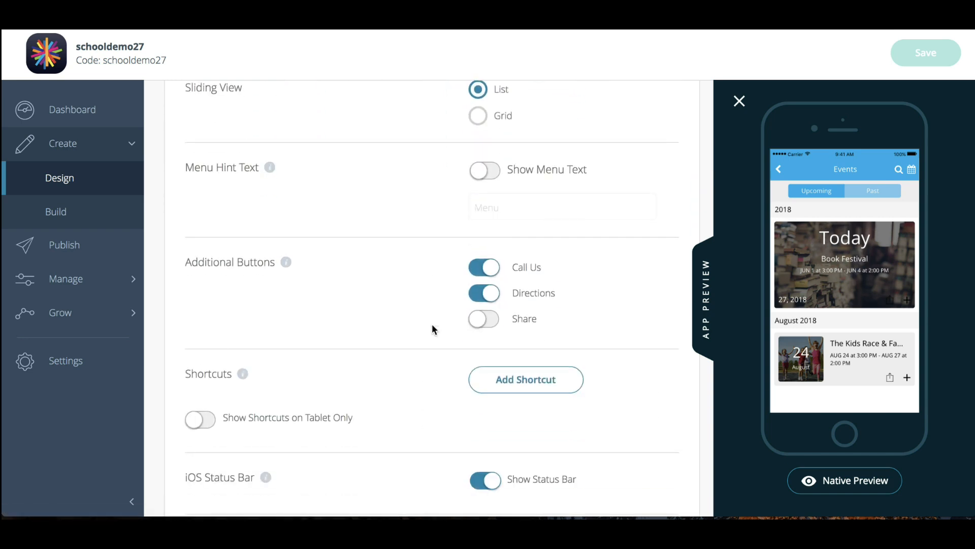
pyautogui.scroll(-3, 432, 326)
pyautogui.scroll(10, 432, 326)
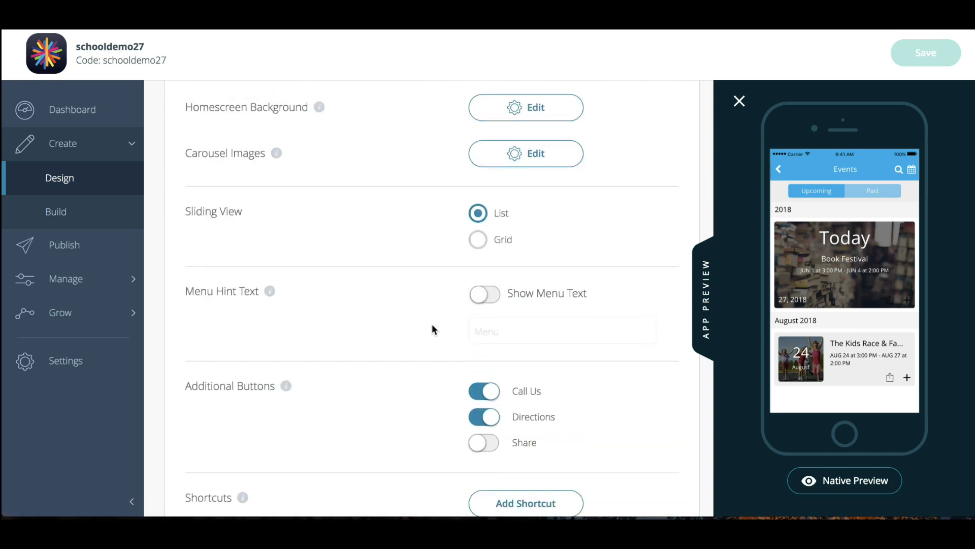
# Switch the homescreen layout to Grid Menu and look through its settings and additional options
pyautogui.click(390, 137)
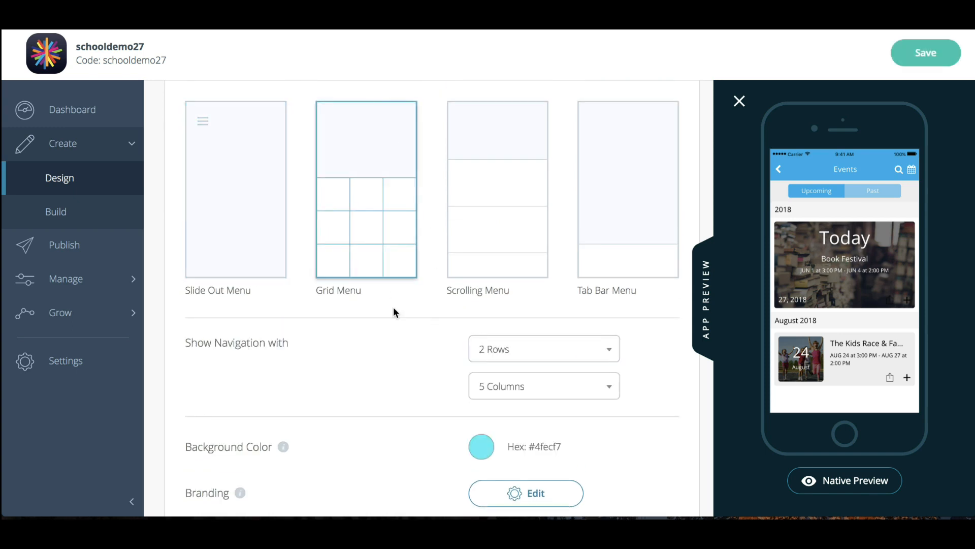
pyautogui.scroll(-2, 393, 307)
pyautogui.click(441, 472)
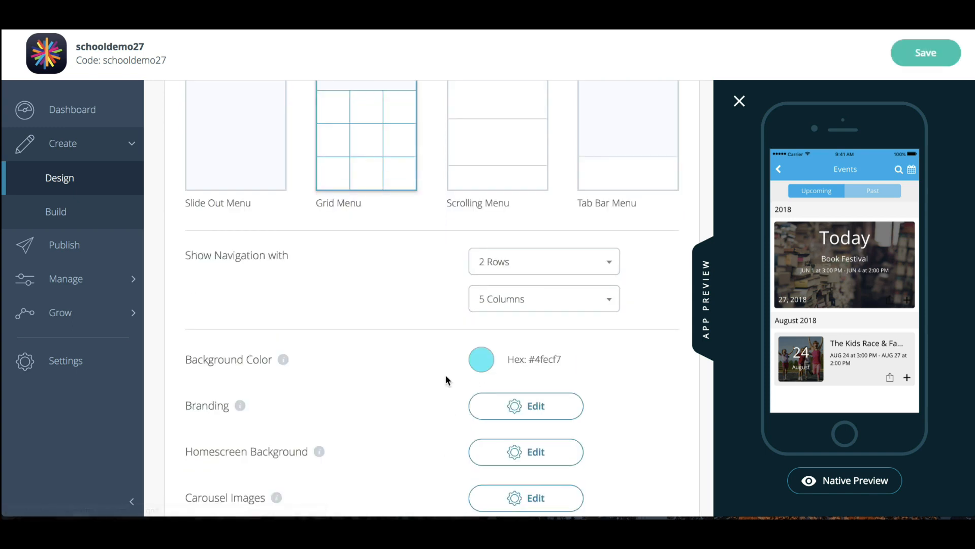
pyautogui.scroll(-4, 446, 374)
pyautogui.scroll(8, 450, 338)
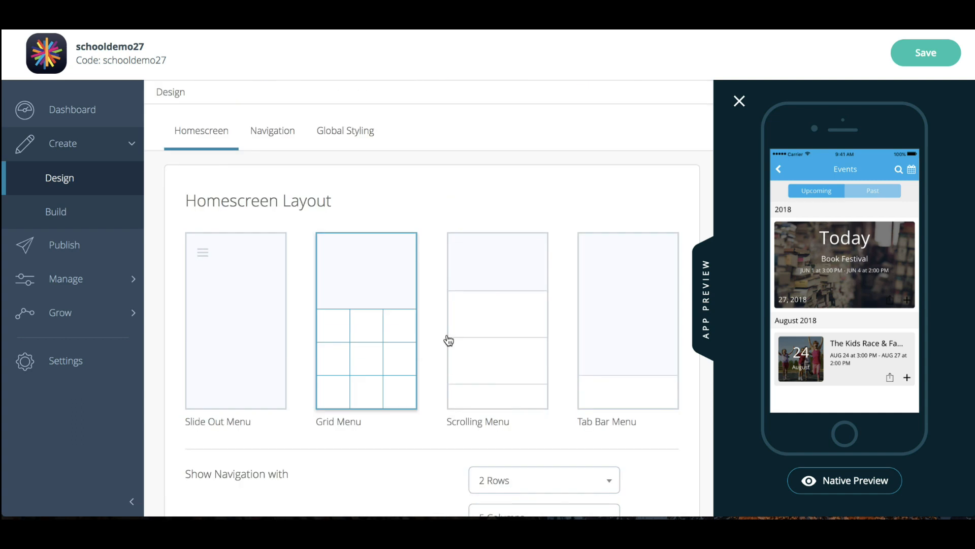
# Set the homescreen layout back to Slide Out Menu and open the Navigation styling settings with the app preview shown
pyautogui.click(234, 284)
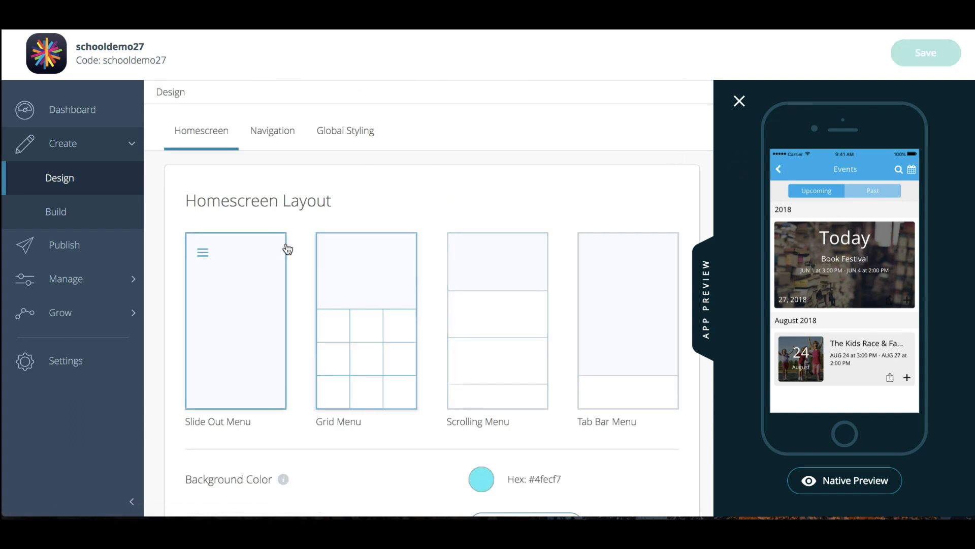
pyautogui.click(264, 131)
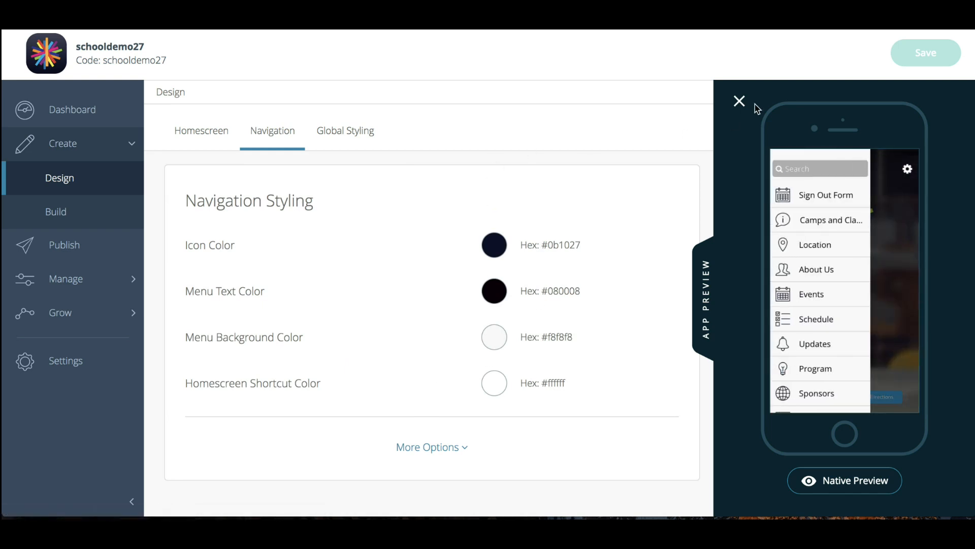
pyautogui.click(739, 101)
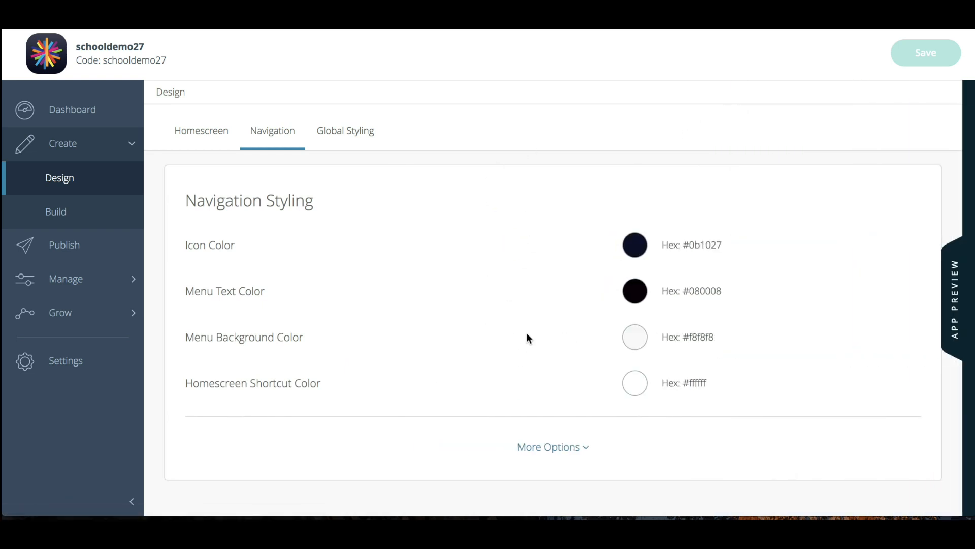
pyautogui.click(958, 300)
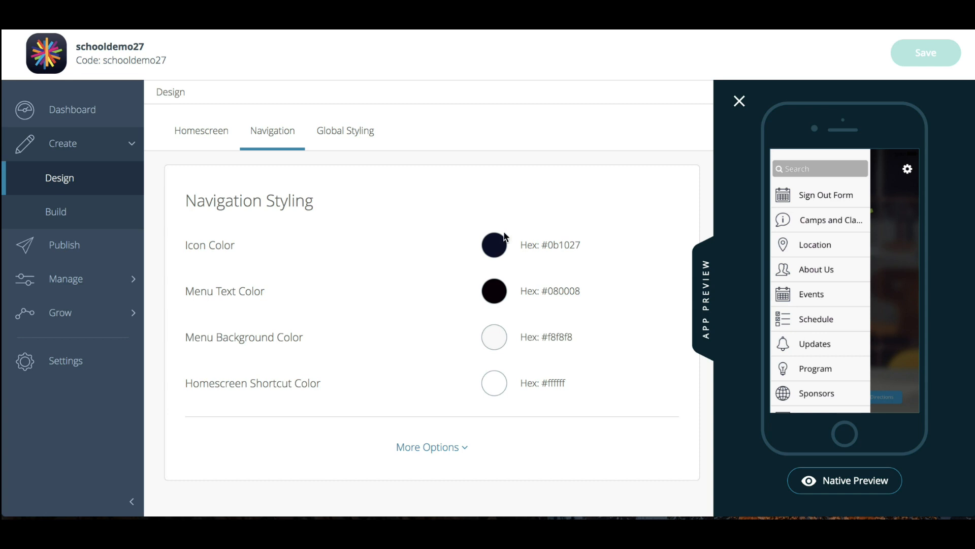
# Set the navigation Icon Color to #002fff and the Menu Text Color to #ffffff
pyautogui.click(488, 242)
pyautogui.moveTo(551, 276); pyautogui.dragTo(614, 257)
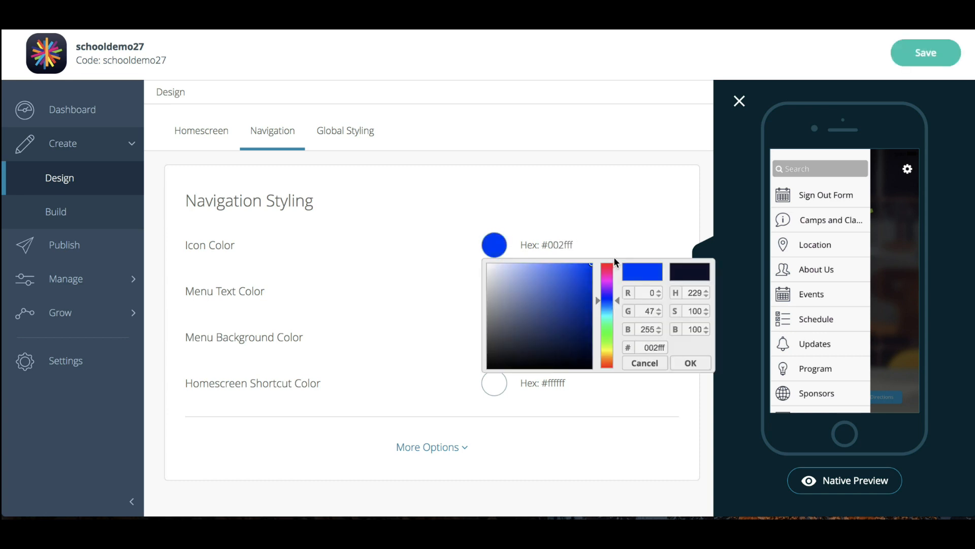
pyautogui.click(597, 196)
pyautogui.click(490, 291)
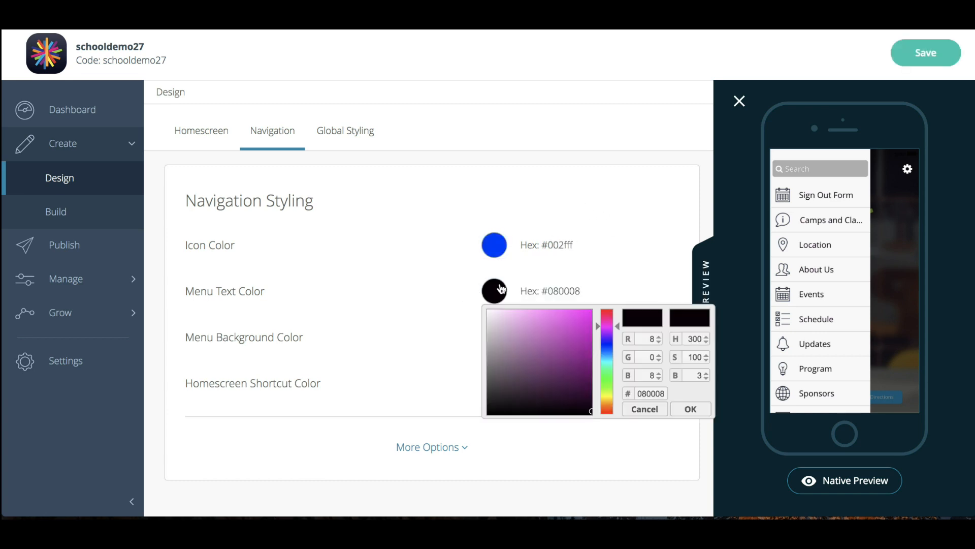
pyautogui.moveTo(547, 331); pyautogui.dragTo(453, 308)
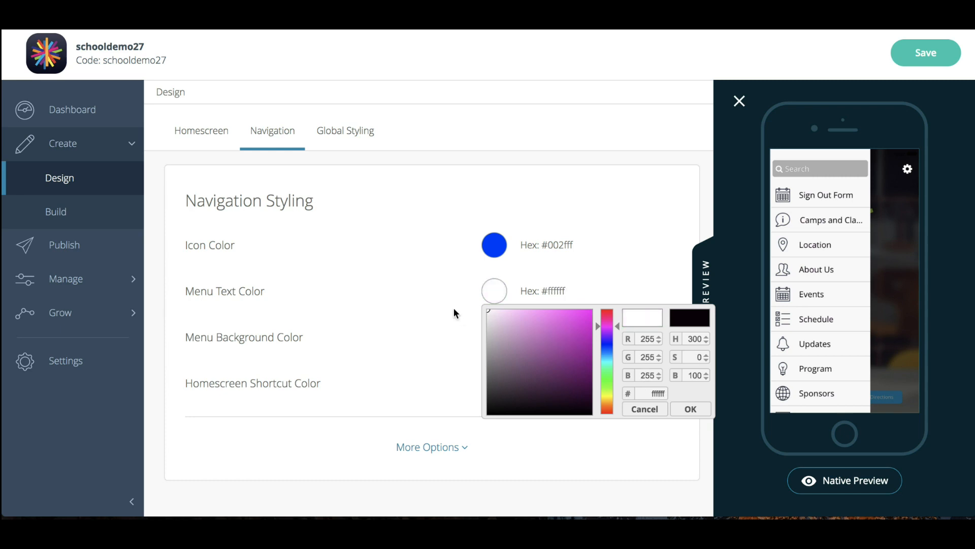
pyautogui.click(453, 308)
# Set the Menu Background Color to #000000 and save the navigation styling
pyautogui.click(499, 337)
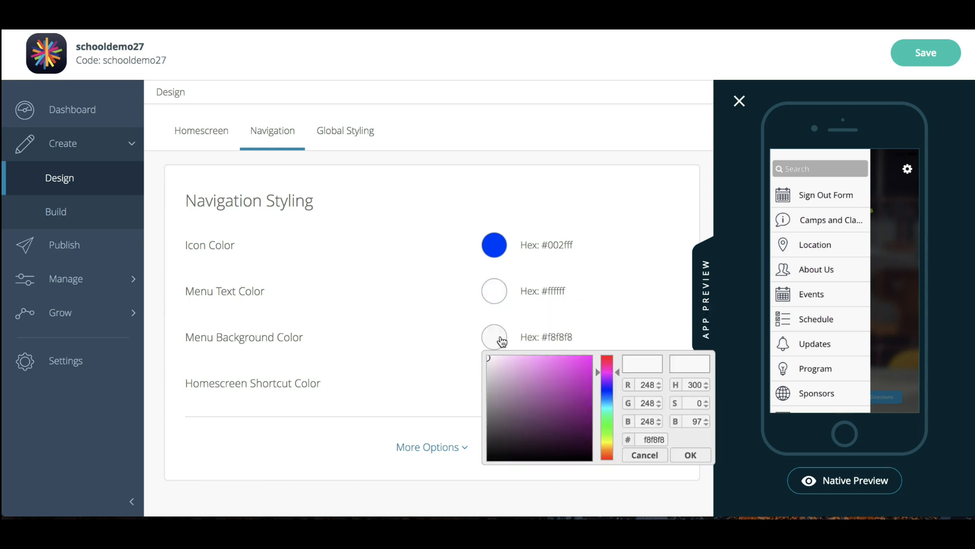
pyautogui.click(654, 292)
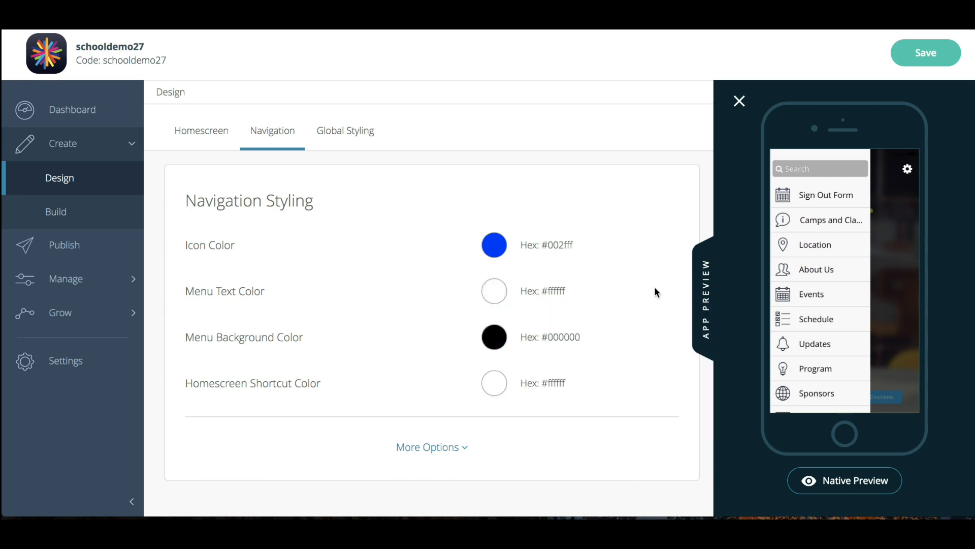
pyautogui.click(499, 394)
pyautogui.click(611, 330)
pyautogui.click(922, 46)
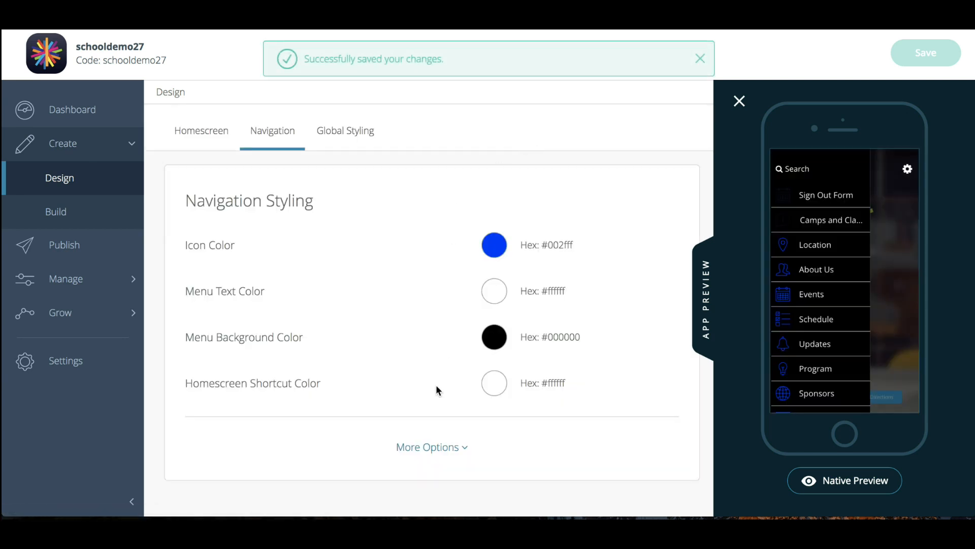
# Review the additional navigation options and the custom icon background image picker, cancel it, and collapse the options
pyautogui.click(433, 448)
pyautogui.scroll(-2, 445, 255)
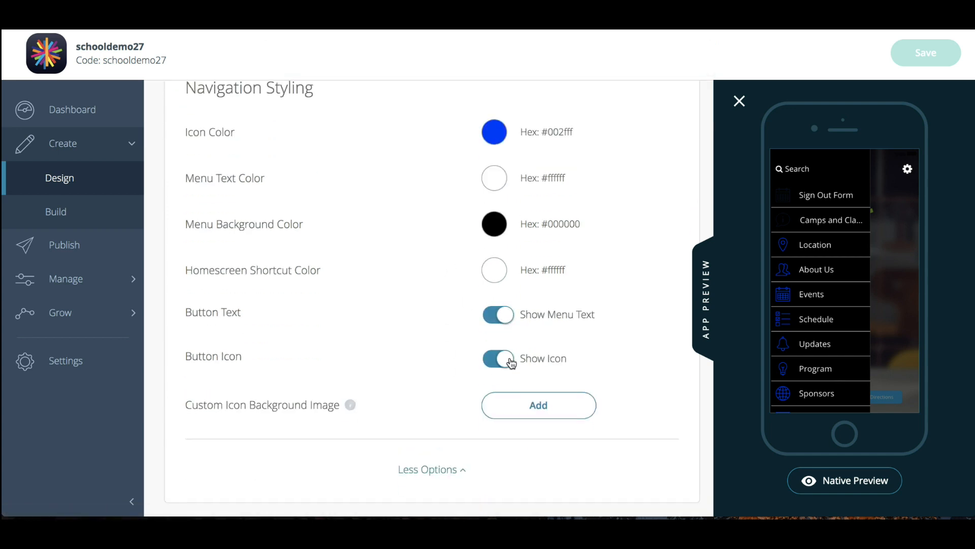
pyautogui.click(528, 409)
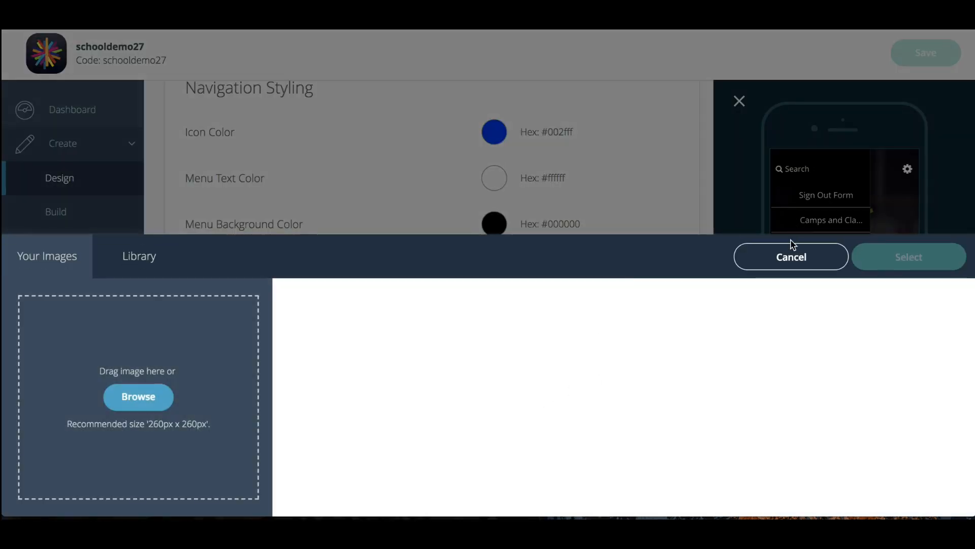
pyautogui.click(791, 257)
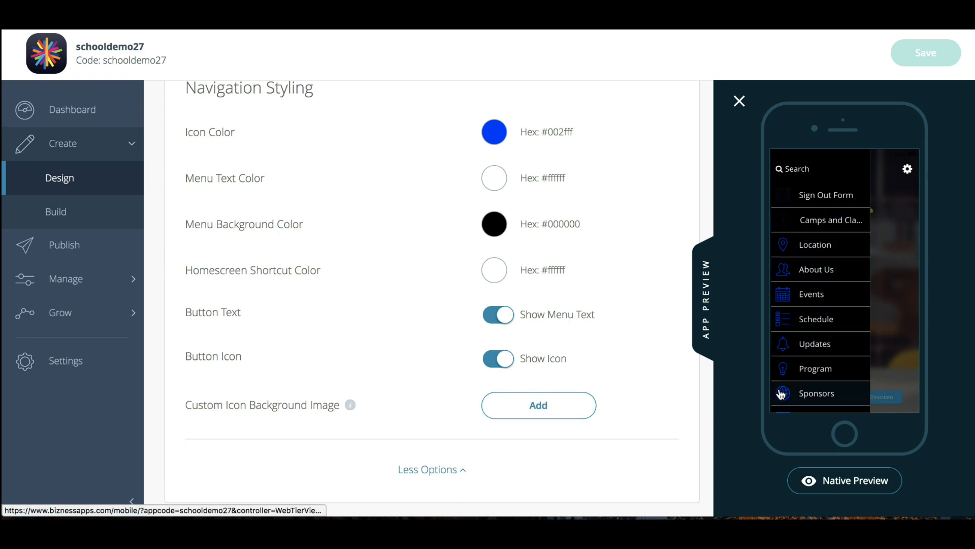
pyautogui.click(430, 472)
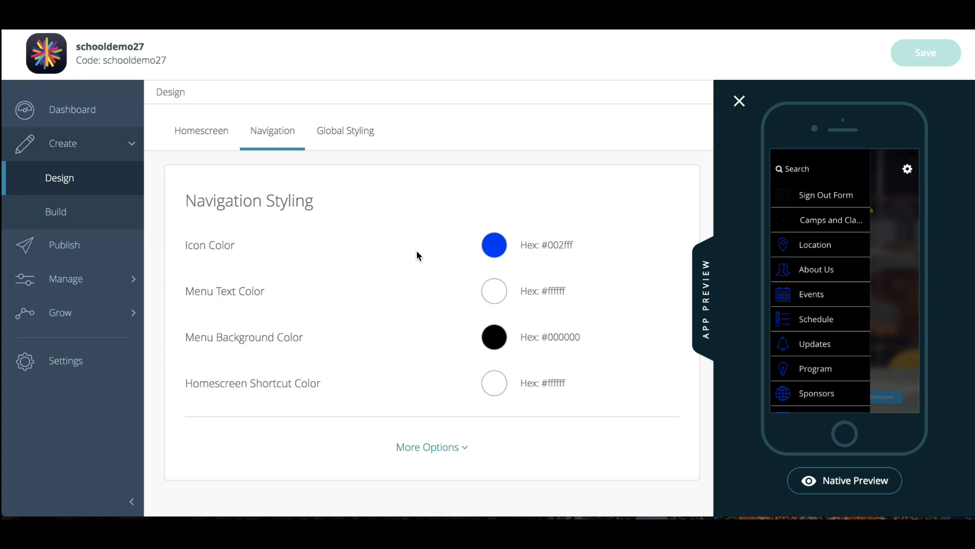
# Open Global Styling, switch it to Custom and review its color, font and background image options
pyautogui.click(348, 131)
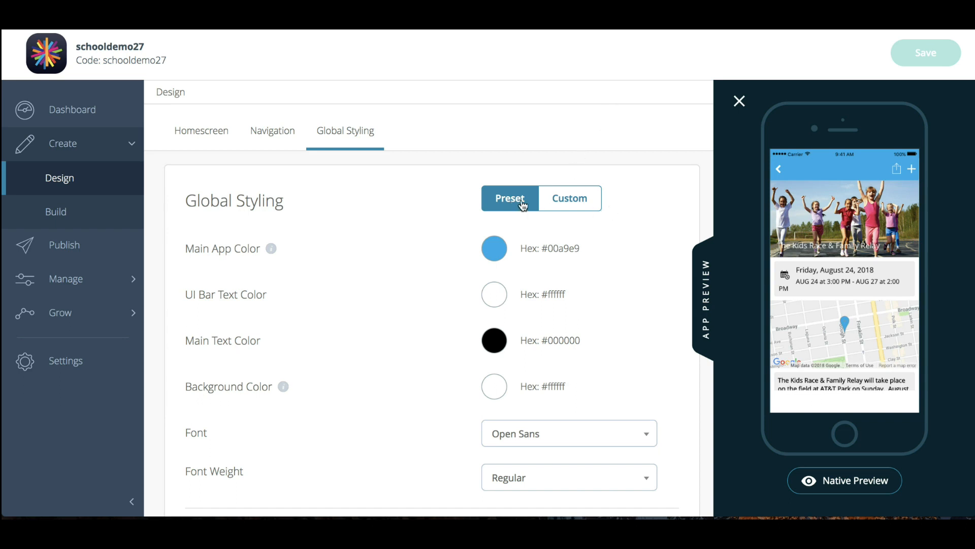
pyautogui.click(566, 200)
pyautogui.scroll(-5, 592, 300)
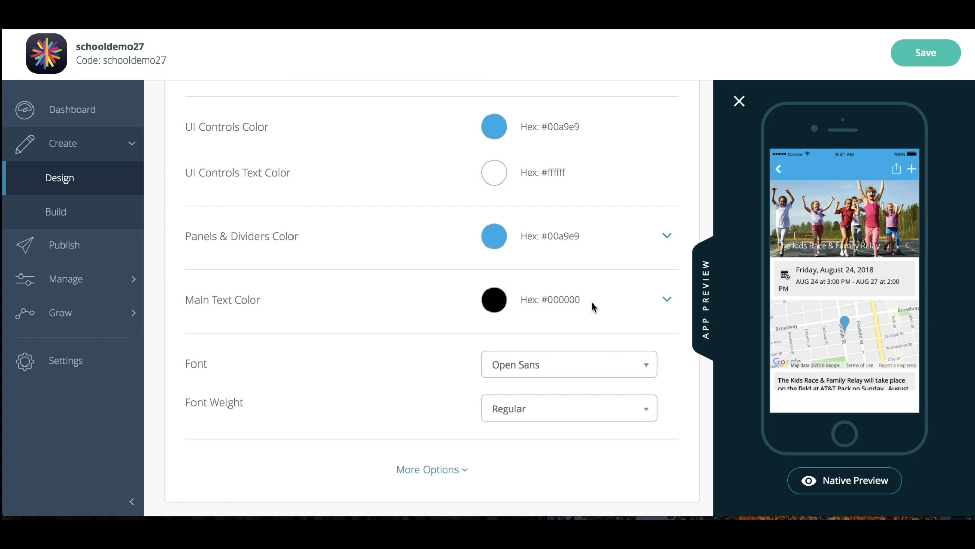
pyautogui.click(457, 468)
pyautogui.scroll(-2, 459, 338)
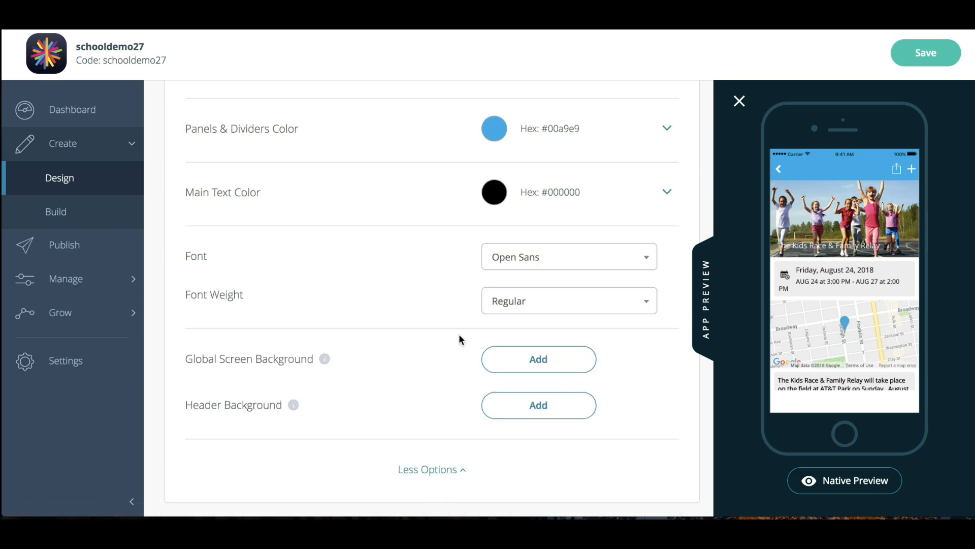
pyautogui.scroll(6, 459, 337)
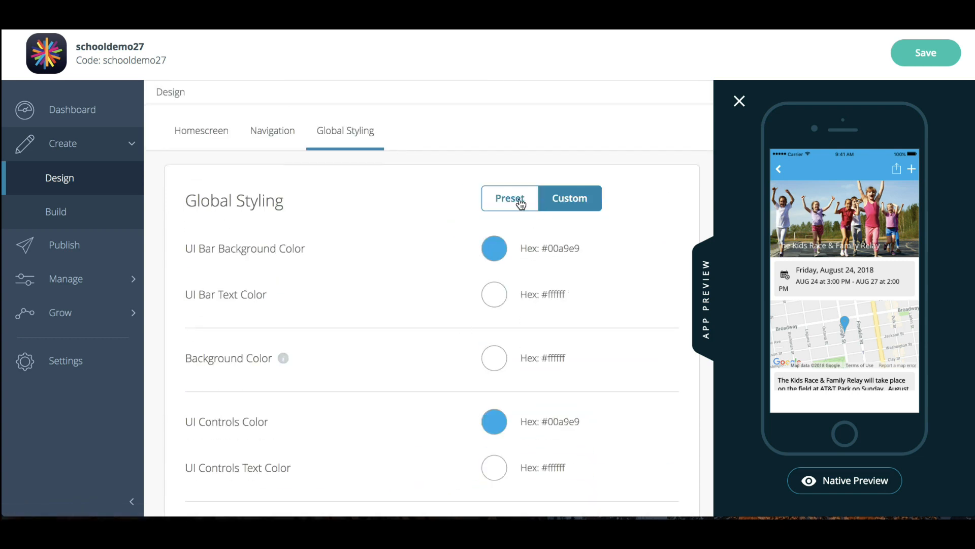
# Switch Global Styling back to Preset and examine how the event page looks in the app preview
pyautogui.click(505, 197)
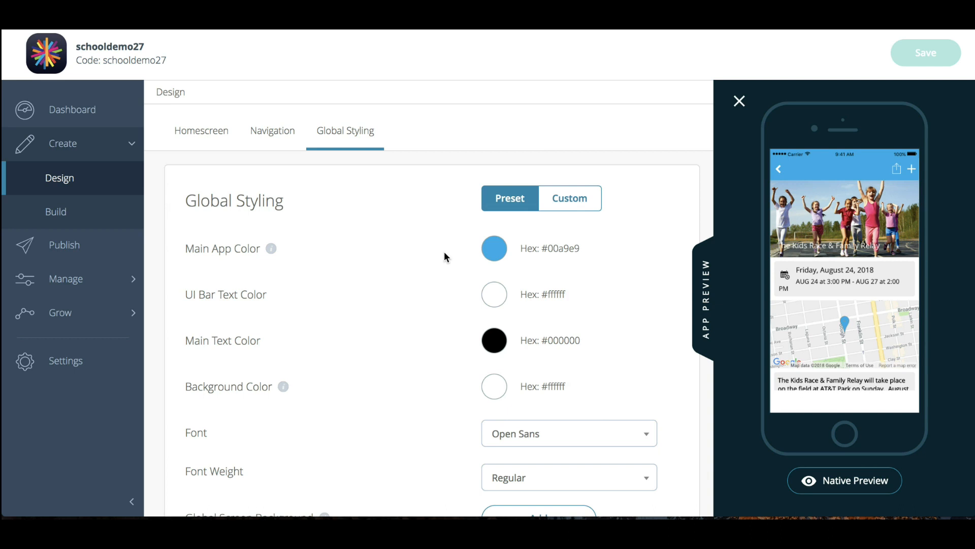
pyautogui.scroll(-1, 443, 251)
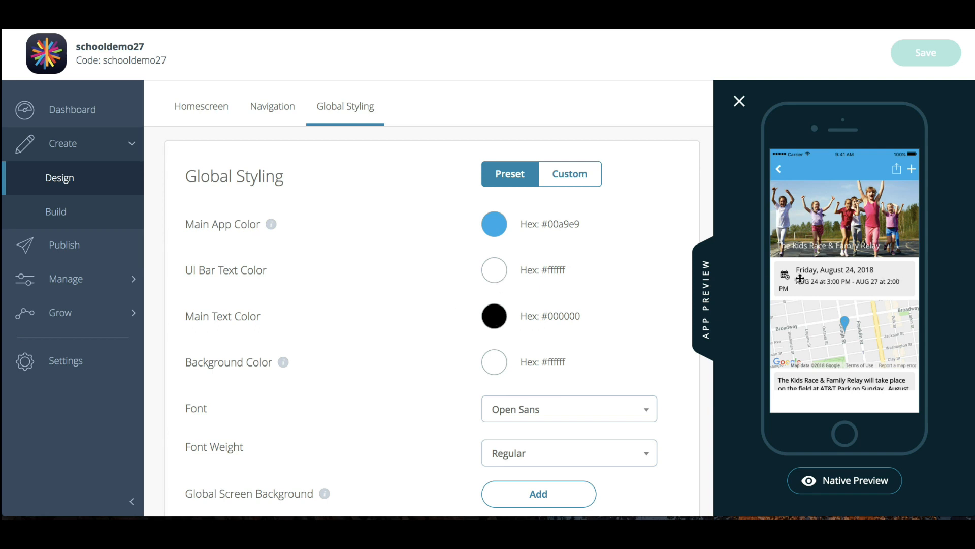
pyautogui.scroll(-3, 843, 359)
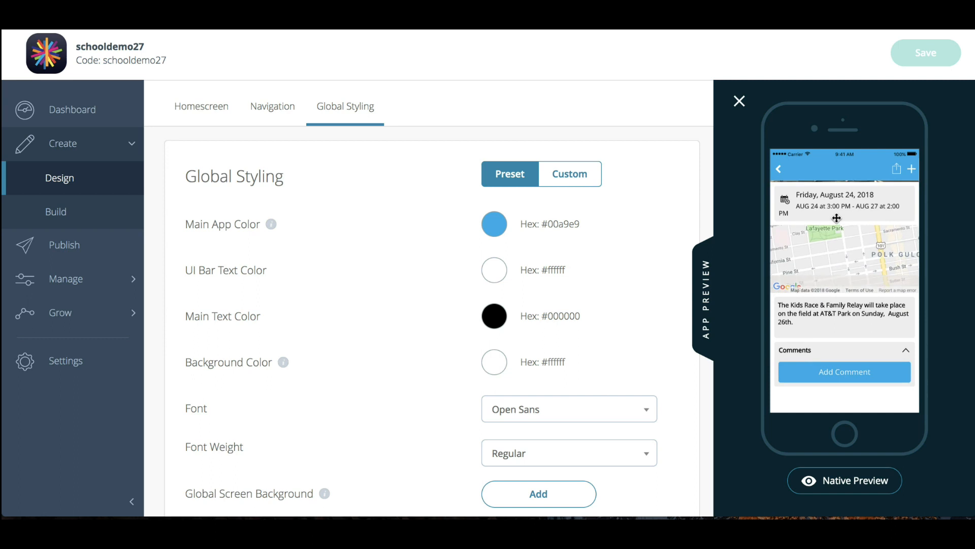
# Examine the event page's date, map, description and comments area in the app preview
pyautogui.moveTo(838, 305); pyautogui.dragTo(837, 382)
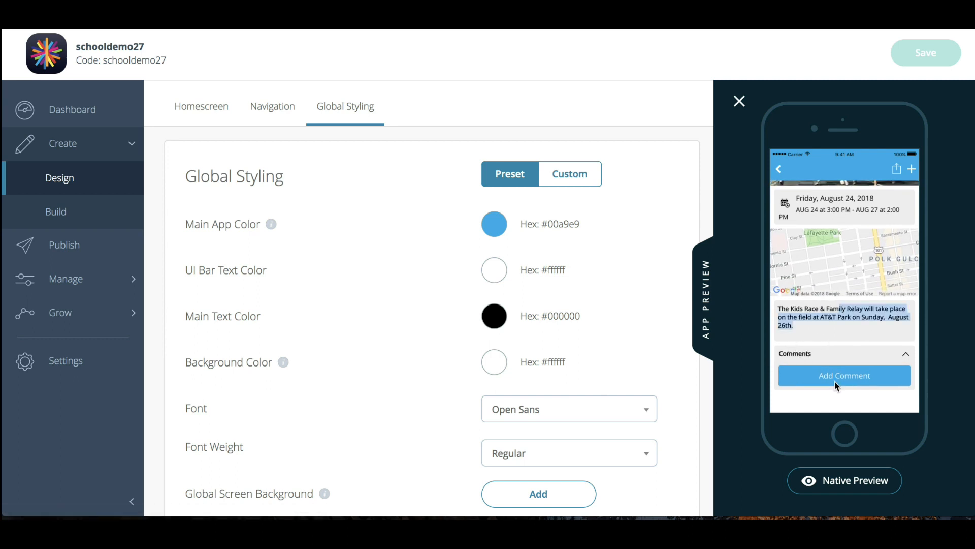
pyautogui.scroll(-2, 538, 382)
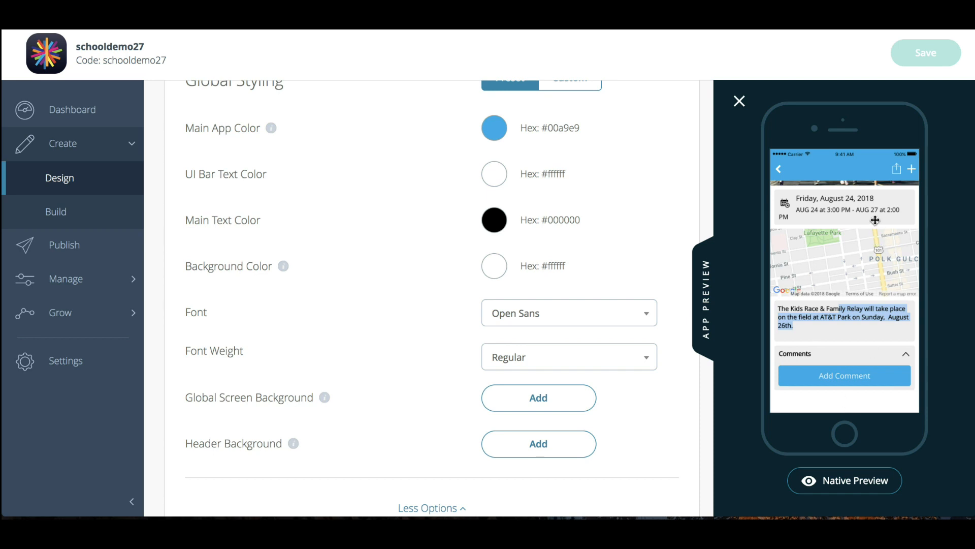
pyautogui.moveTo(874, 221); pyautogui.dragTo(875, 336)
pyautogui.moveTo(856, 204); pyautogui.dragTo(830, 81)
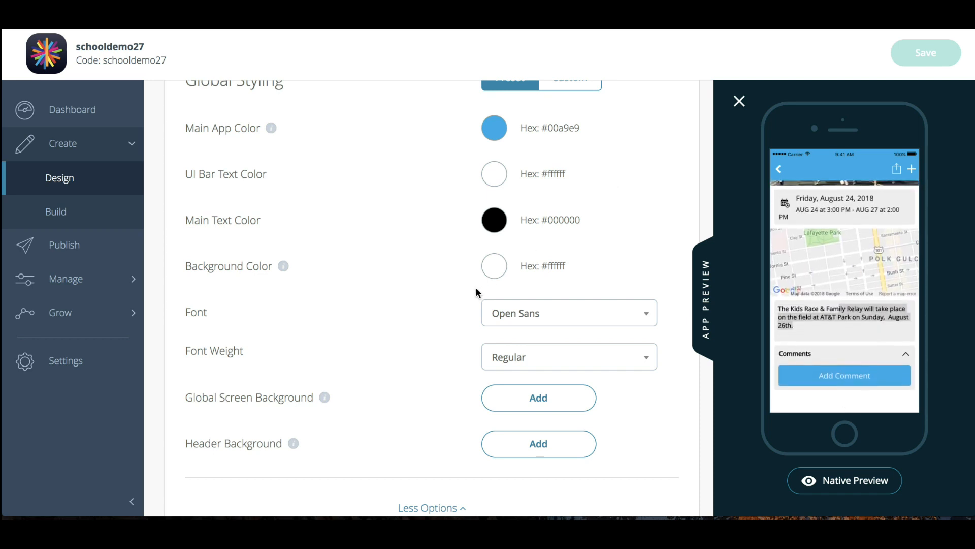
pyautogui.scroll(-1, 537, 322)
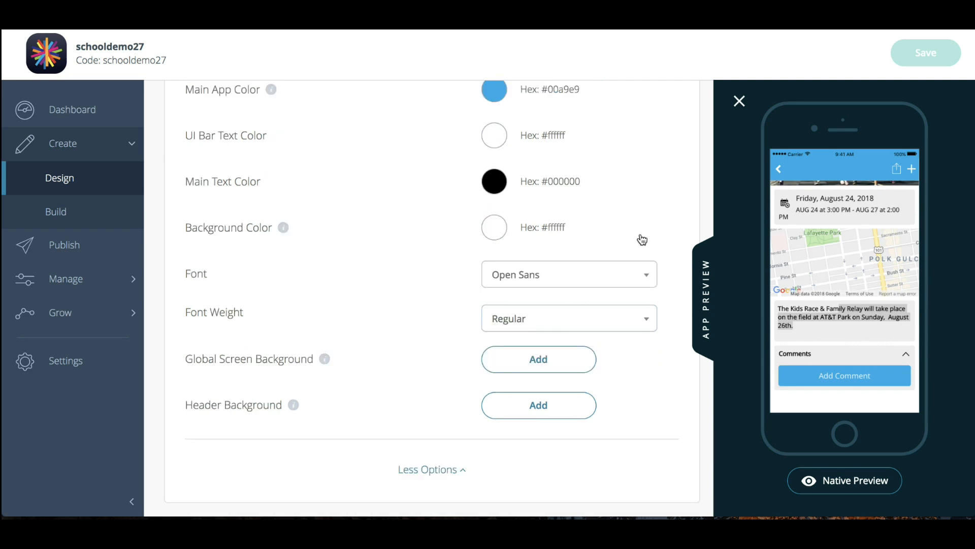
# Review the available fonts and font weights for the preset styling, keep the current choices, and collapse the additional options
pyautogui.click(611, 275)
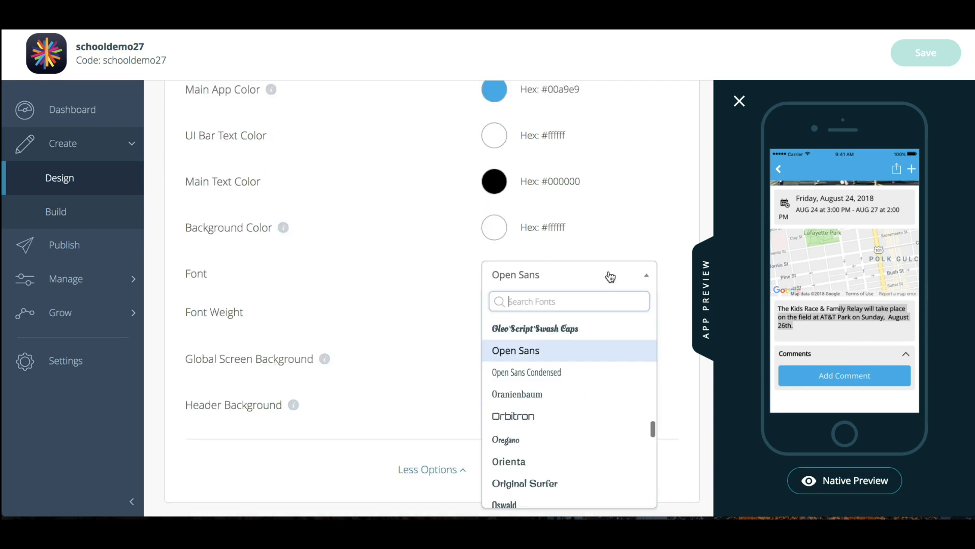
pyautogui.click(638, 193)
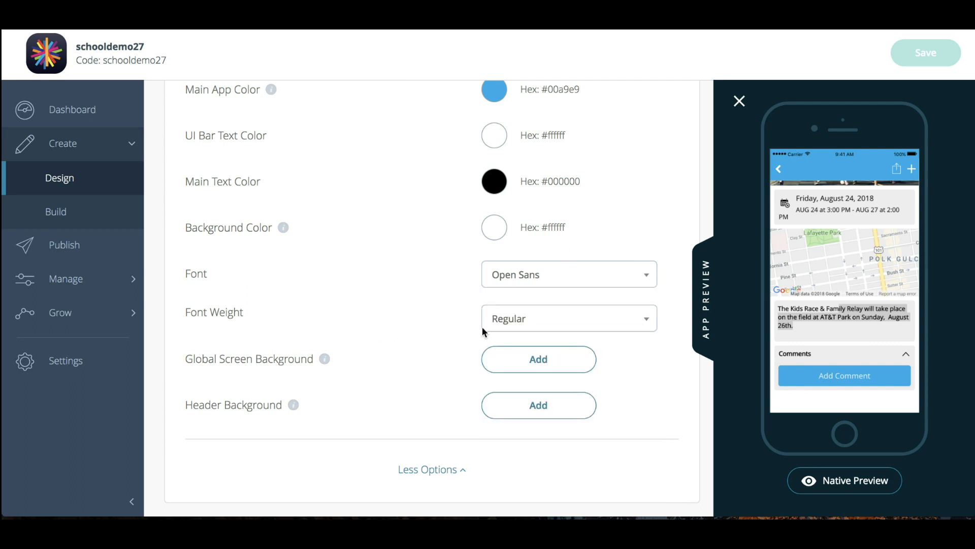
pyautogui.click(519, 318)
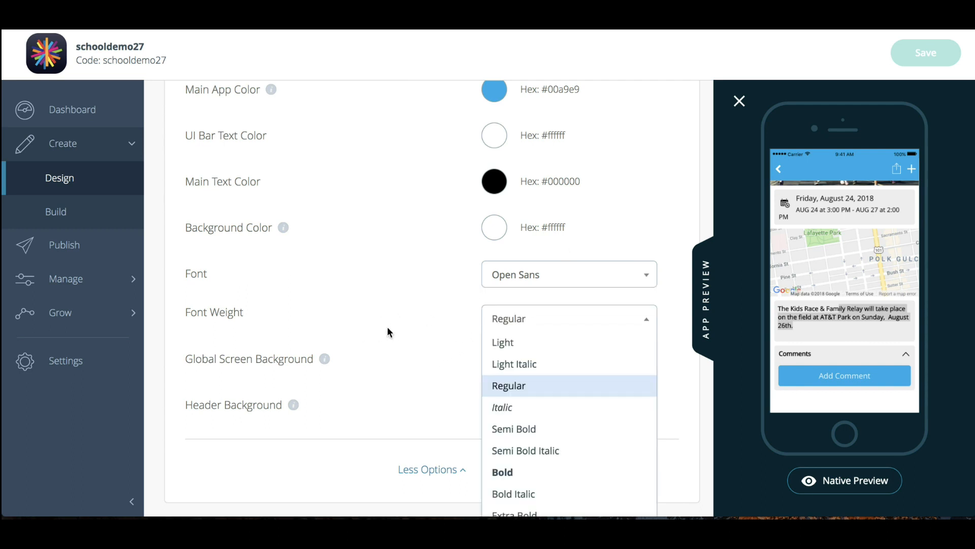
pyautogui.click(414, 283)
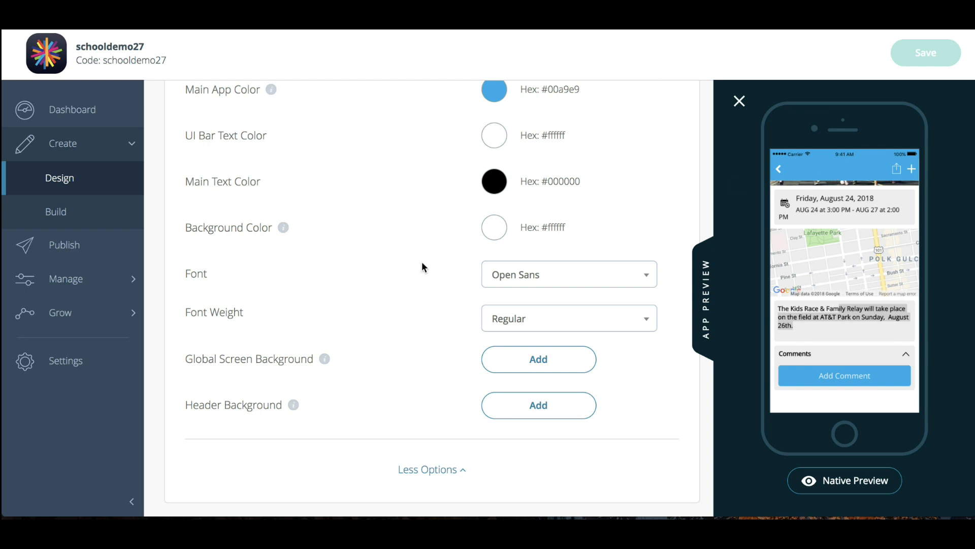
pyautogui.click(432, 469)
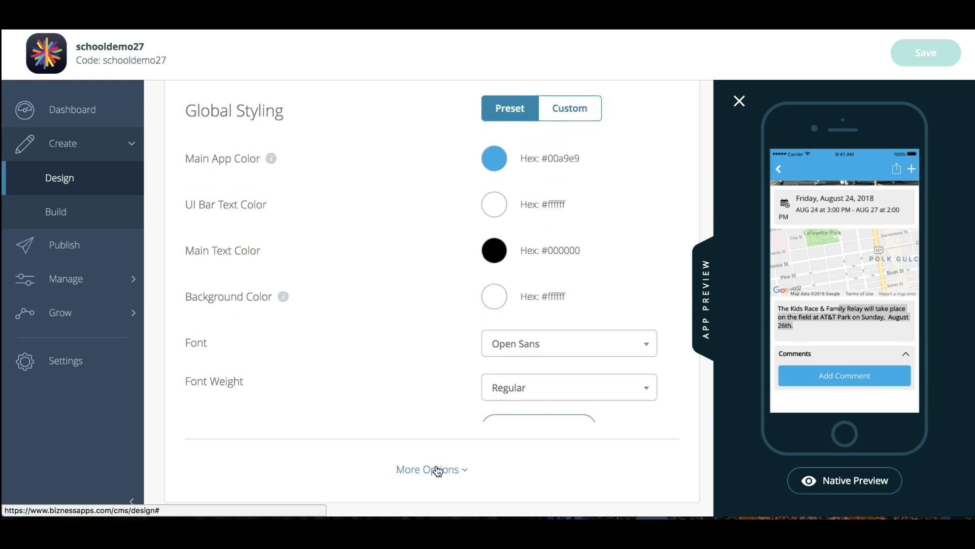
pyautogui.scroll(3, 413, 103)
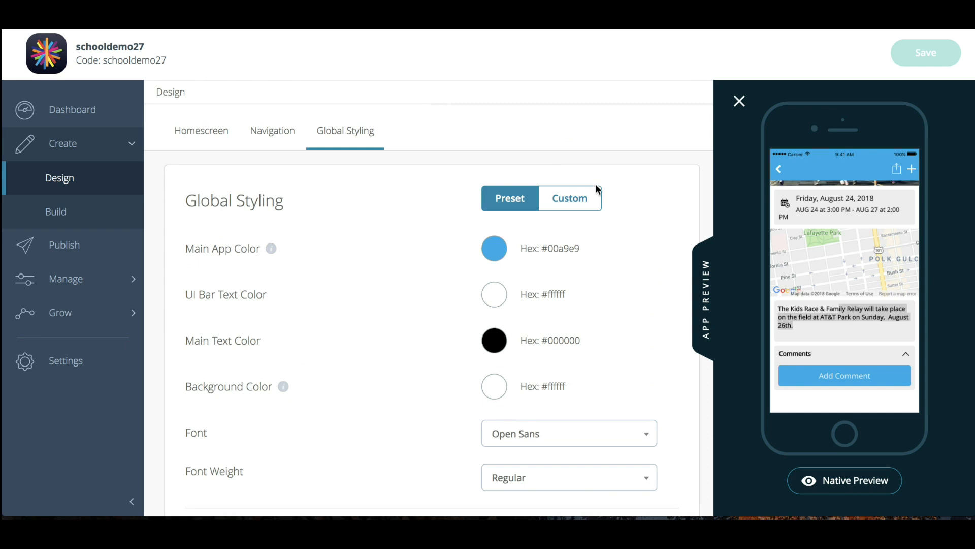
# Switch Global Styling to Custom and review its UI bar, background, controls, panels, text color and font settings
pyautogui.click(572, 203)
pyautogui.scroll(-2, 415, 236)
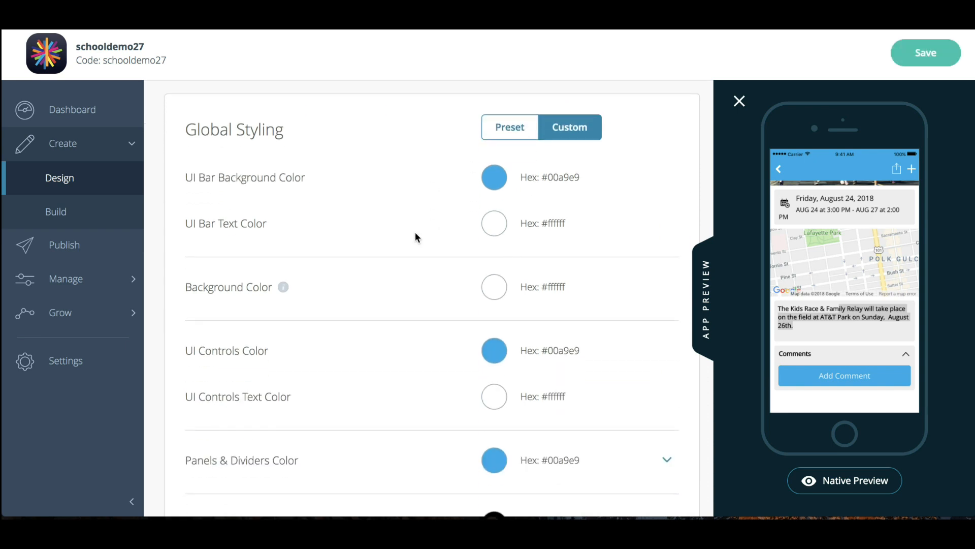
pyautogui.scroll(-1, 415, 232)
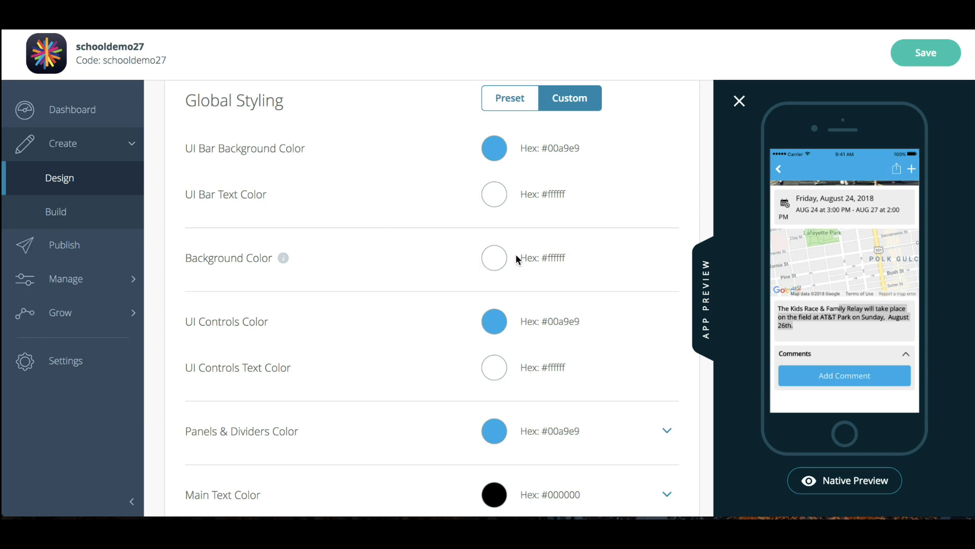
pyautogui.scroll(-3, 428, 294)
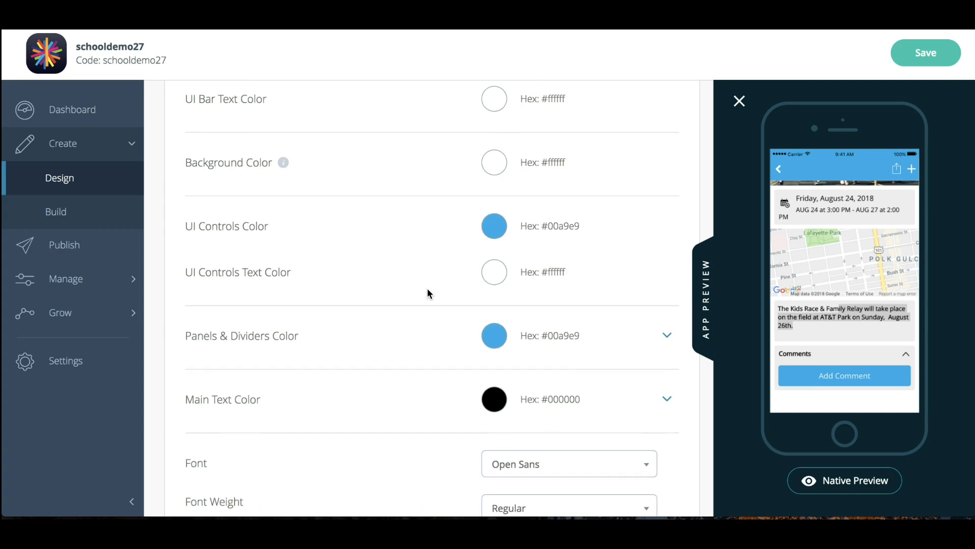
pyautogui.scroll(-2, 428, 289)
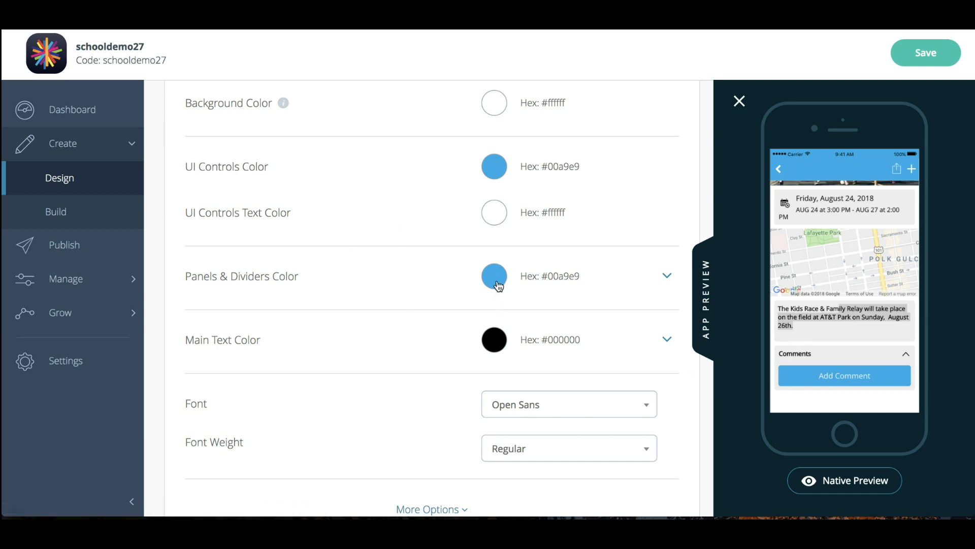
pyautogui.scroll(-1, 412, 343)
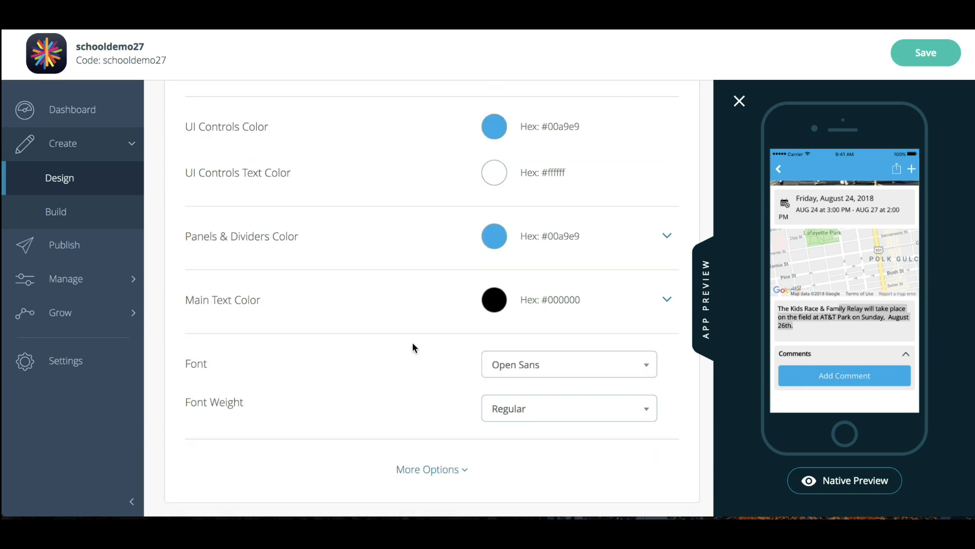
# Expand the additional custom styling options to review the screen and header backgrounds, and return to the Homescreen layout settings
pyautogui.click(435, 471)
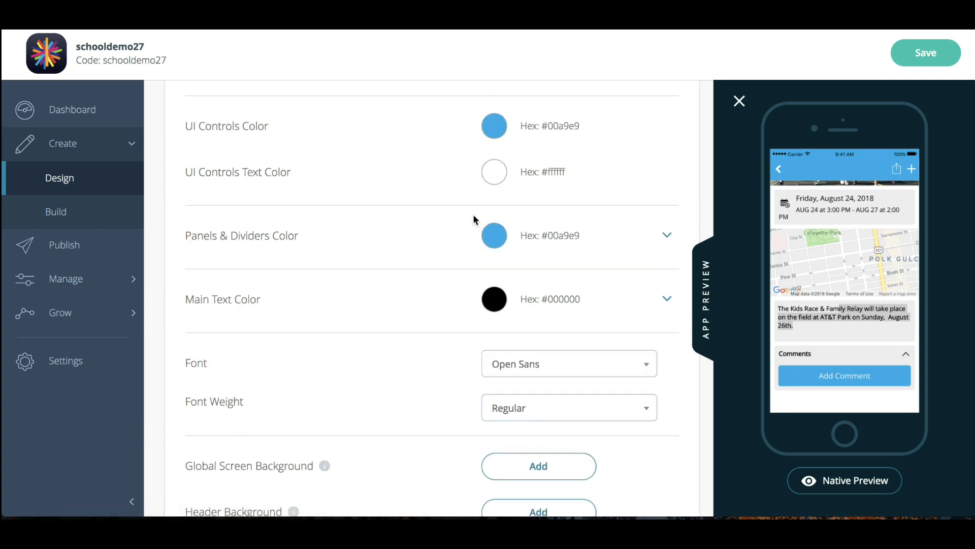
pyautogui.scroll(-3, 474, 214)
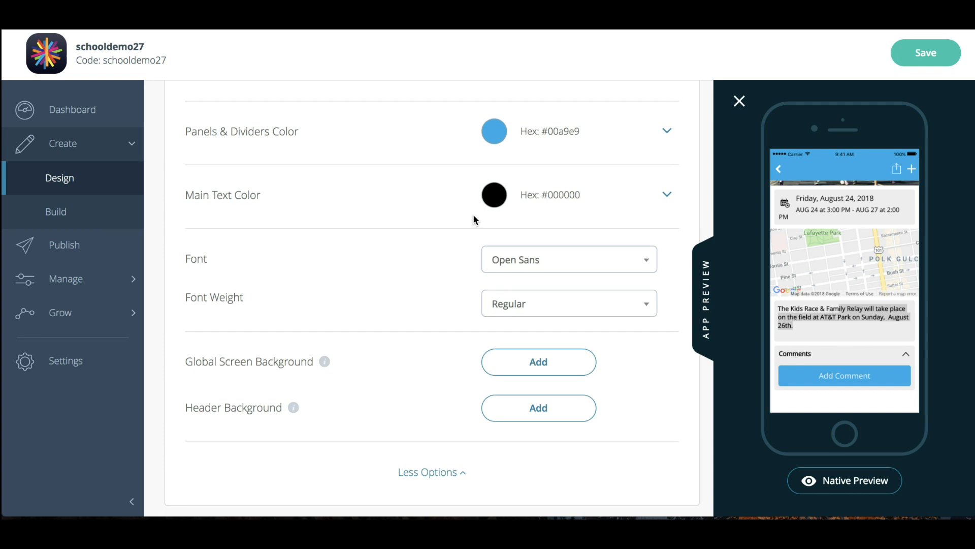
pyautogui.scroll(5, 474, 216)
pyautogui.click(230, 127)
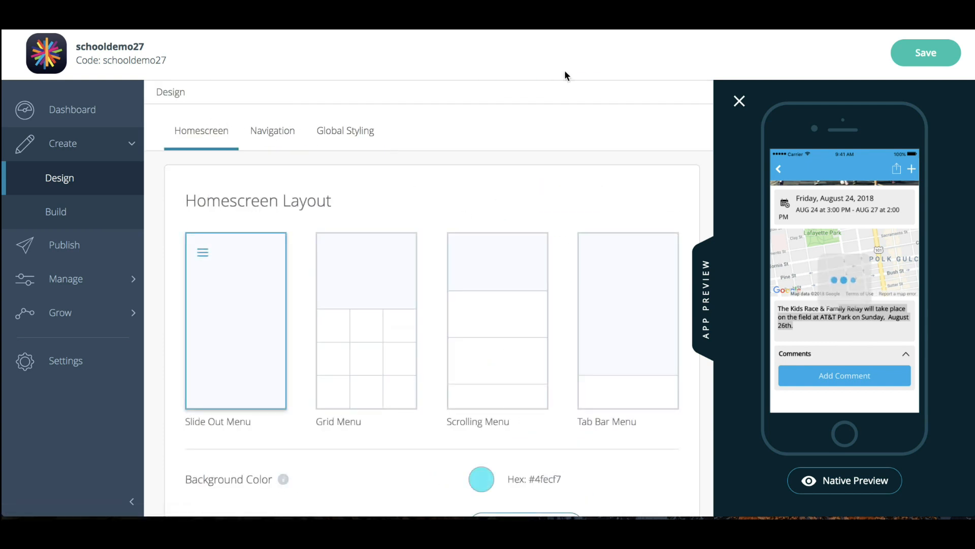